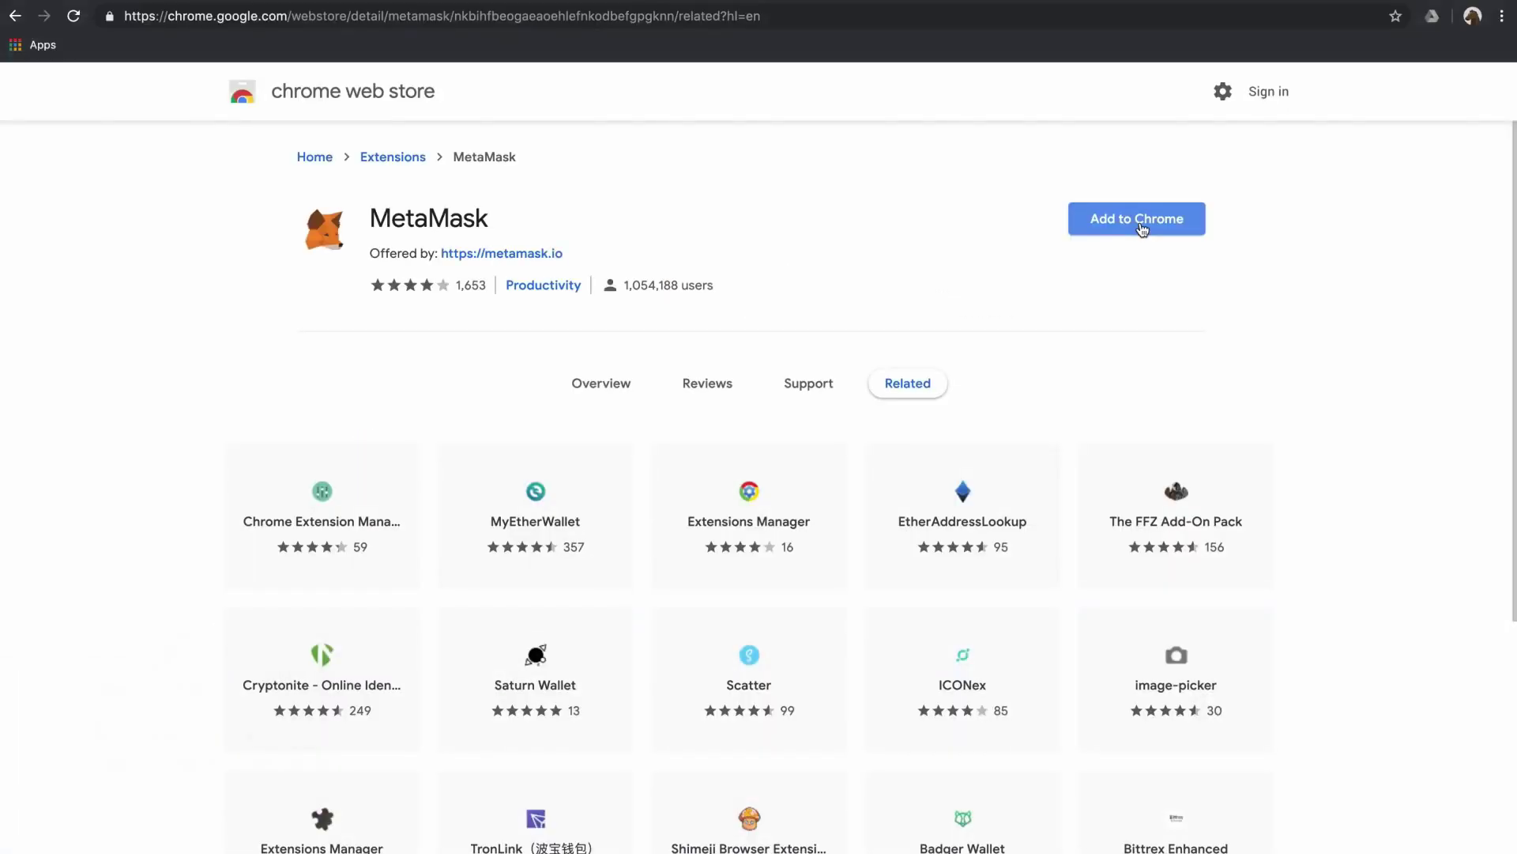
Install the MetaMask extension from the Chrome Web Store and approve its requested permissions
{"action": "left_click", "coordinate": [1142, 229]}
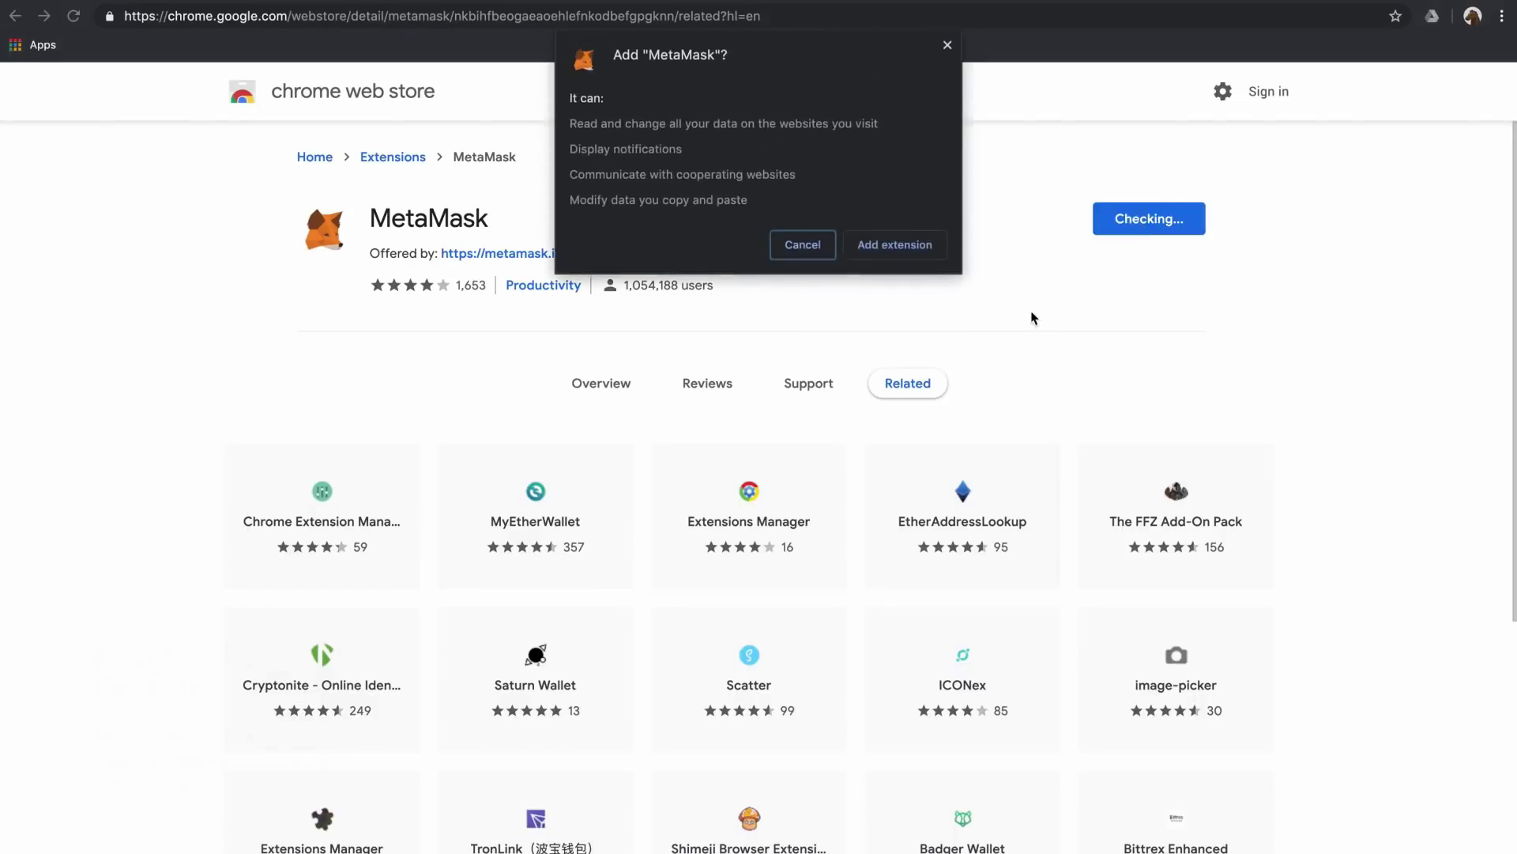
{"action": "left_click", "coordinate": [913, 251]}
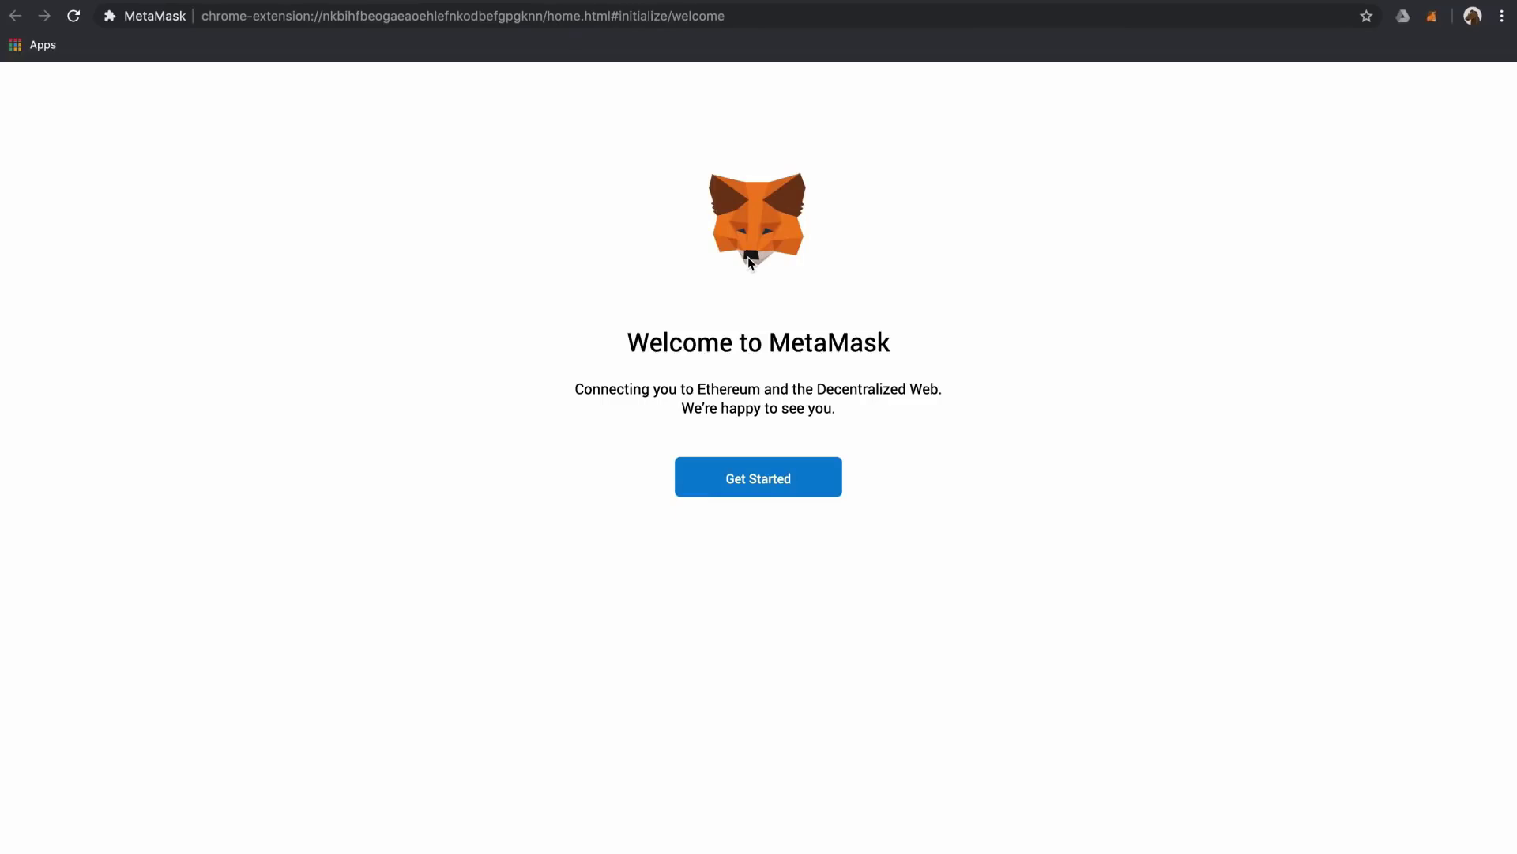
Start the MetaMask setup with a new wallet and agree to share anonymized usage data
{"action": "left_click", "coordinate": [748, 474]}
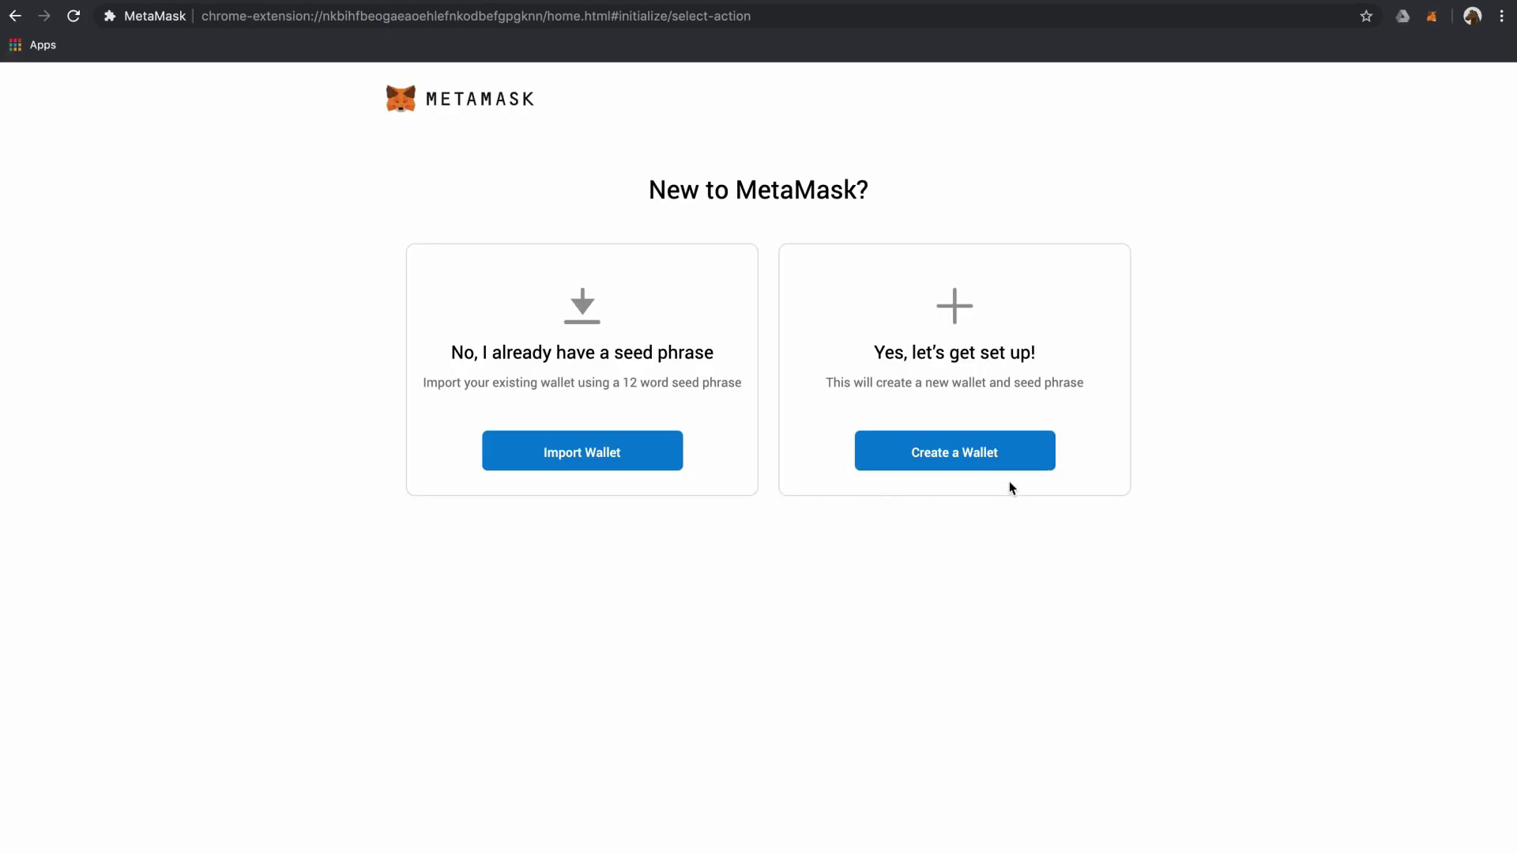
{"action": "left_click", "coordinate": [1003, 461]}
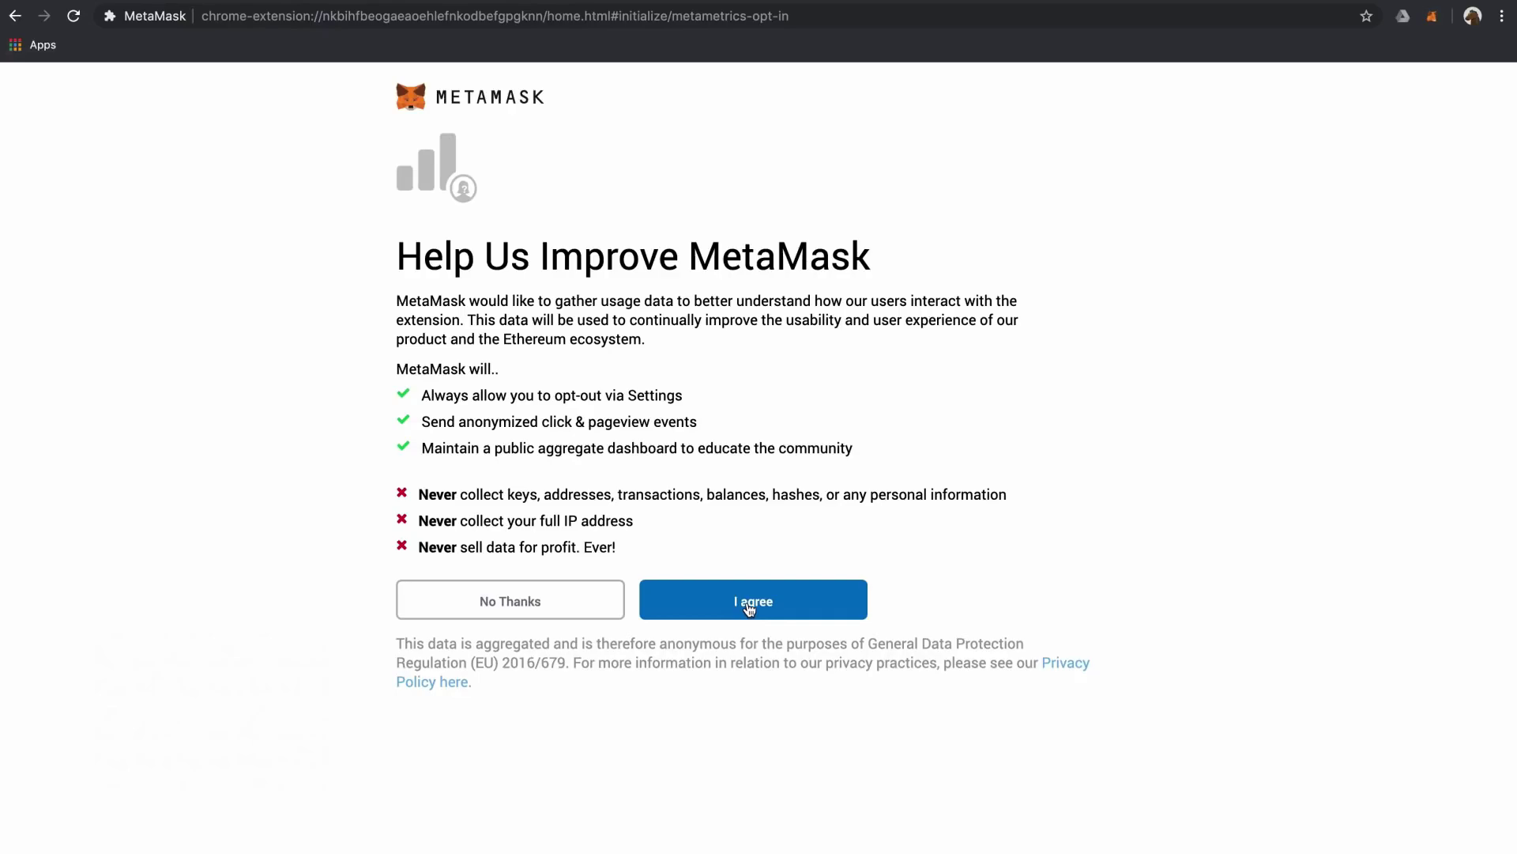
{"action": "left_click", "coordinate": [748, 606]}
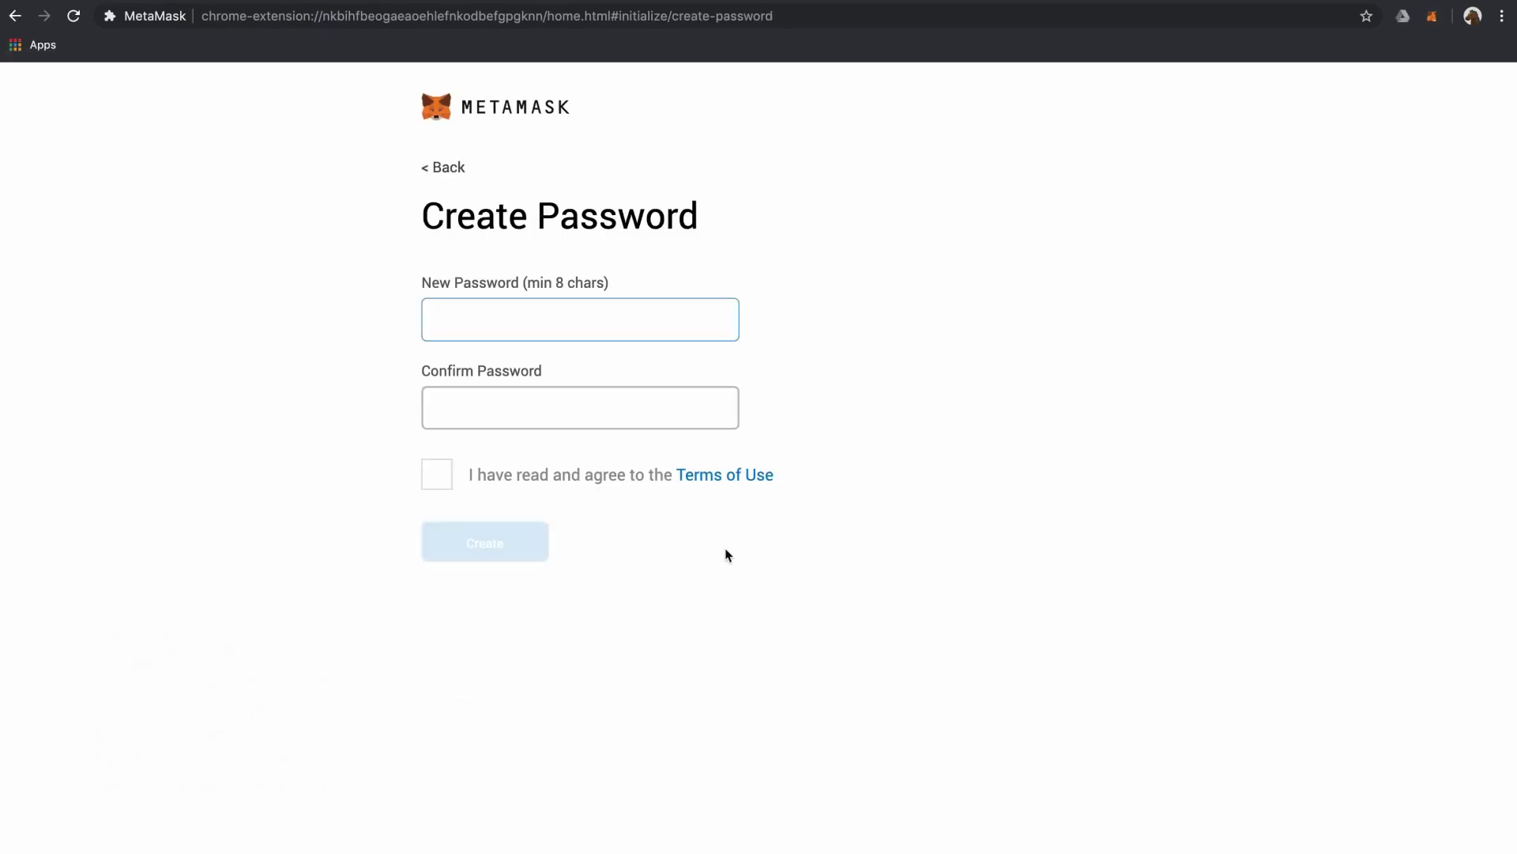
Enter and confirm the new wallet password, accept the Terms of Use, and create the wallet
{"action": "type", "text": "••••"}
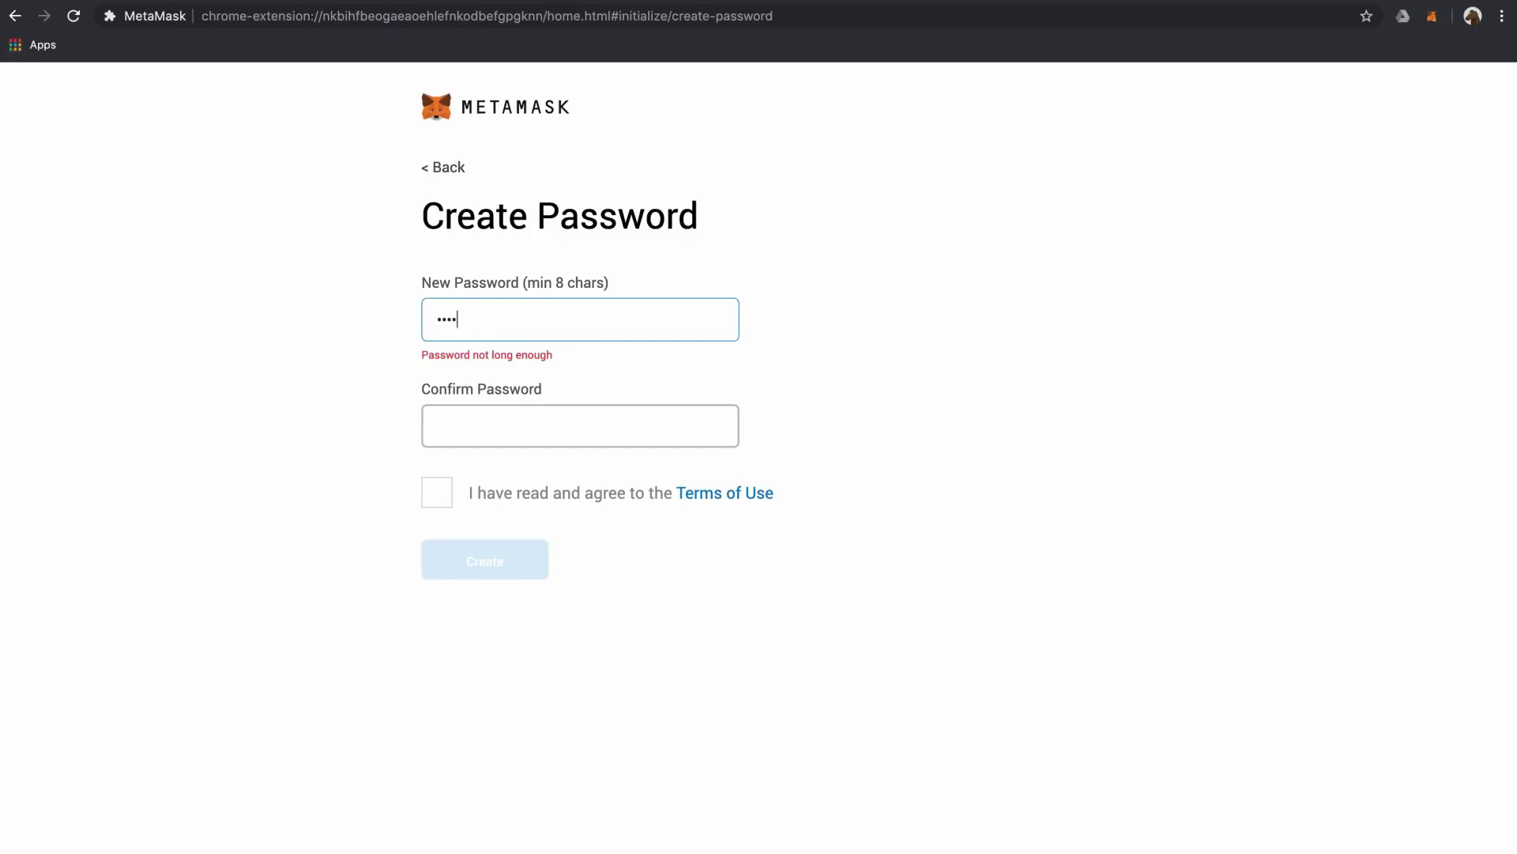
{"action": "type", "text": "••••"}
{"action": "left_click", "coordinate": [535, 417]}
{"action": "type", "text": "••••••••"}
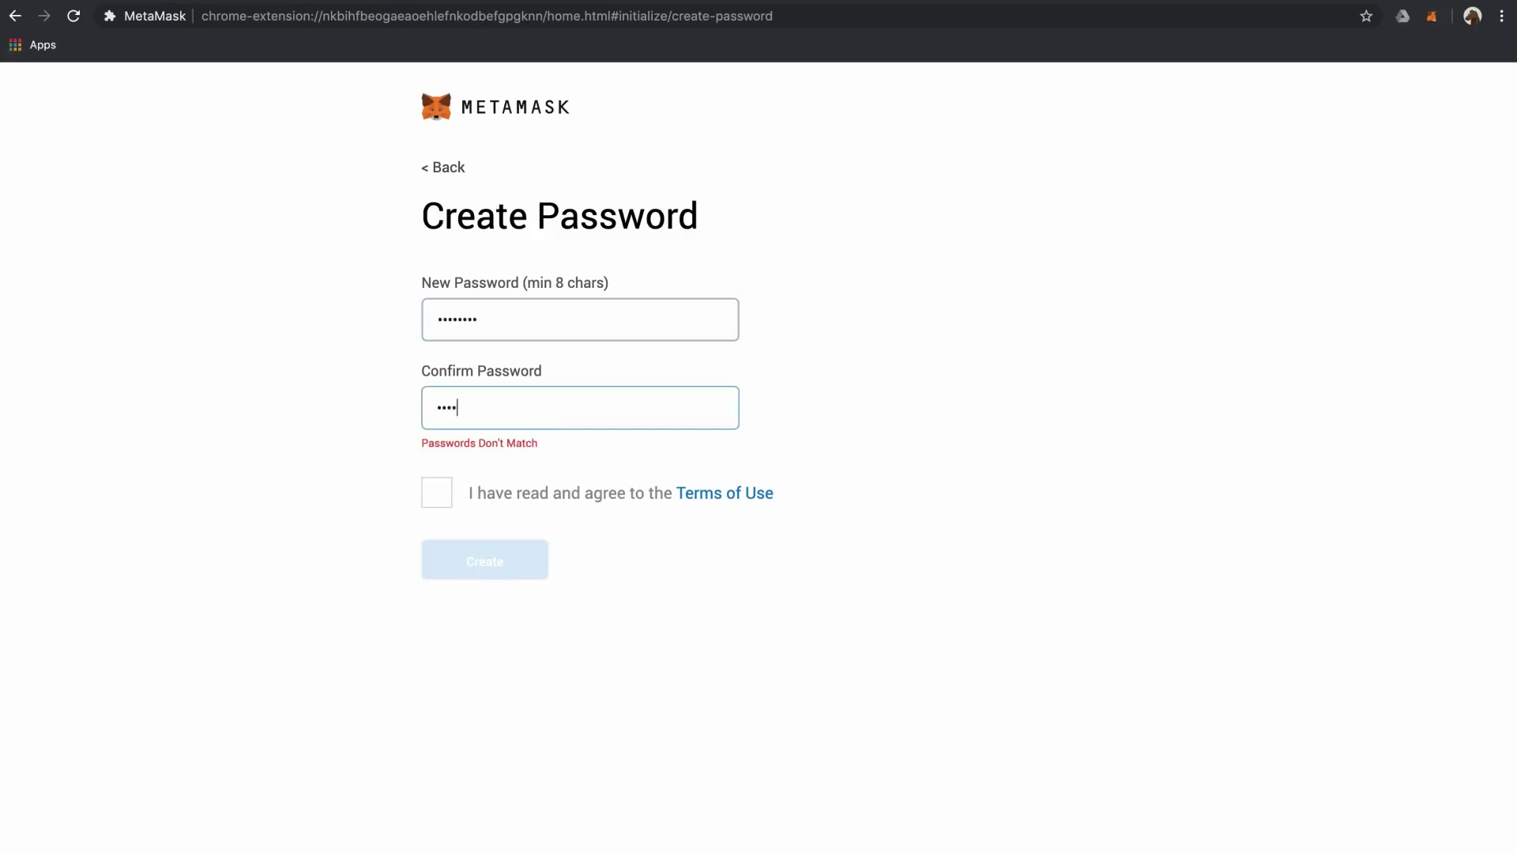
{"action": "left_click", "coordinate": [447, 472]}
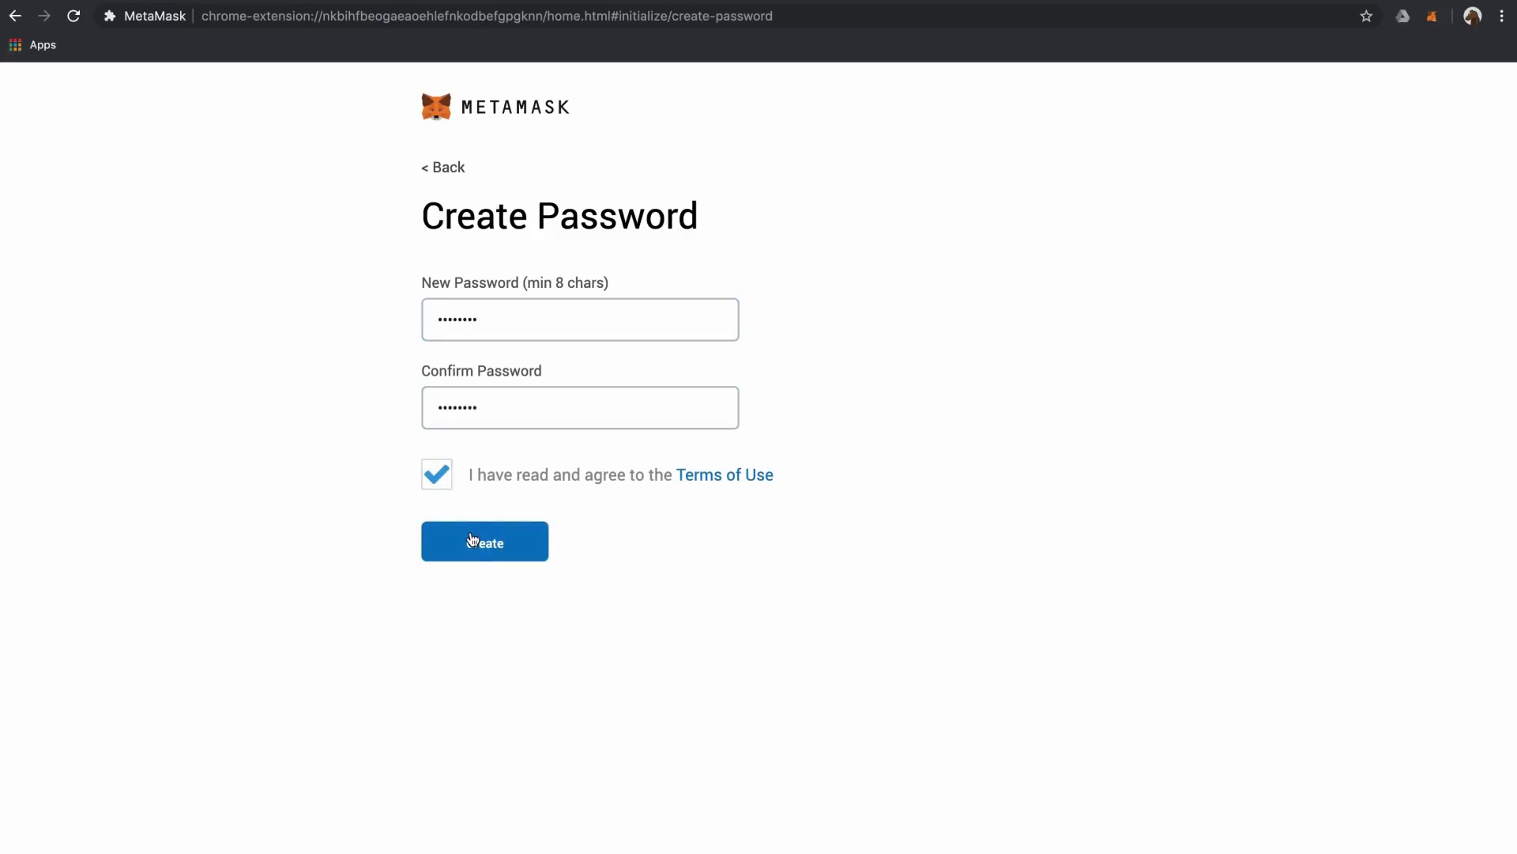
{"action": "left_click", "coordinate": [485, 542]}
Reveal the wallet's secret backup phrase and proceed to its confirmation page
{"action": "left_click", "coordinate": [571, 397]}
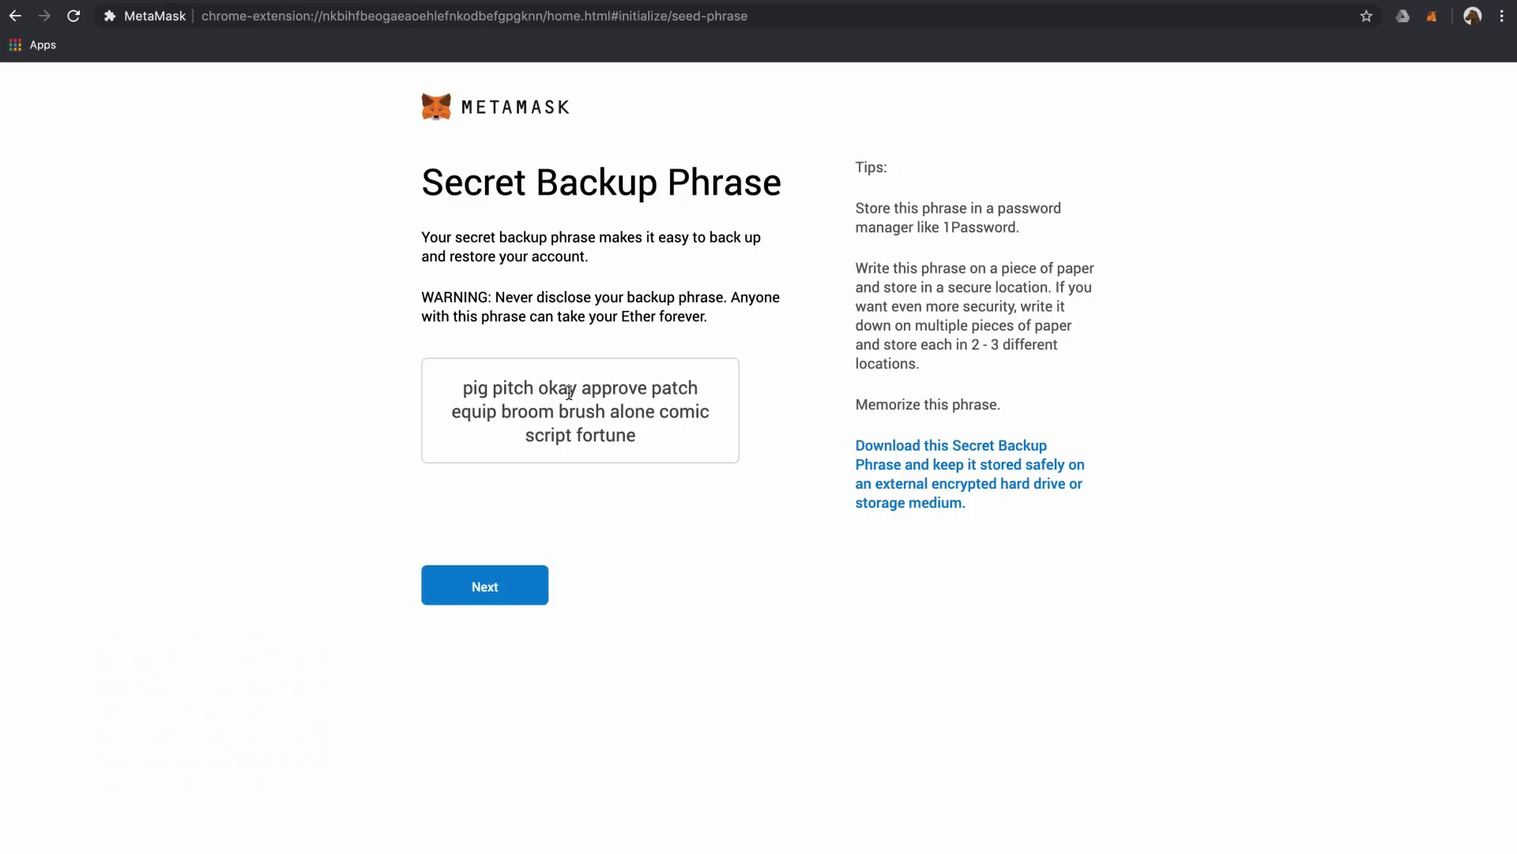
{"action": "left_click", "coordinate": [476, 587]}
Select the words of the secret backup phrase in their original order, confirm the phrase, and finish the wallet setup
{"action": "left_click", "coordinate": [611, 607]}
{"action": "left_click", "coordinate": [503, 522]}
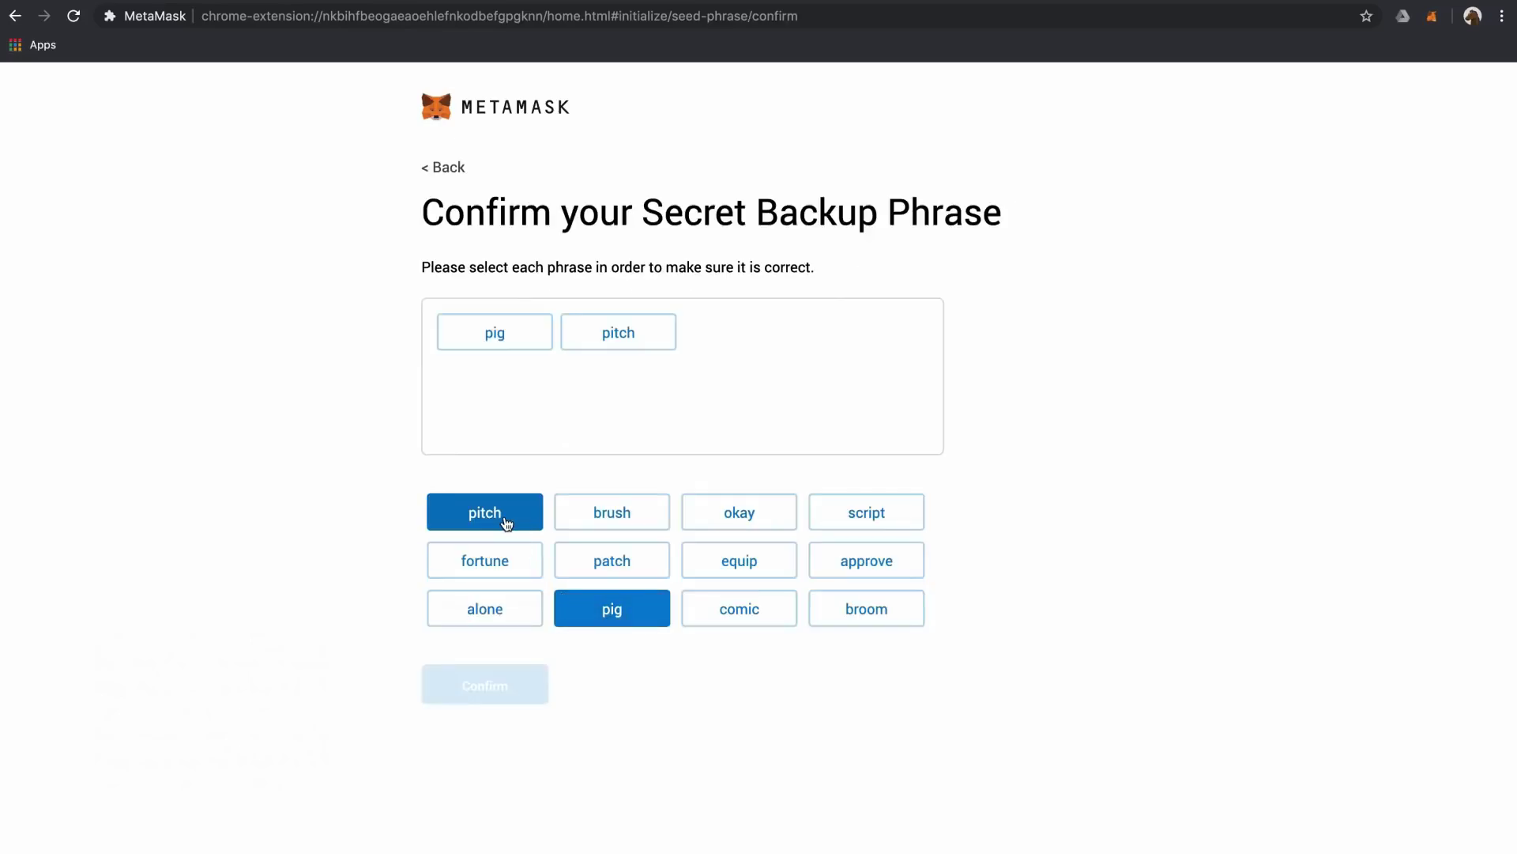
{"action": "left_click", "coordinate": [774, 521]}
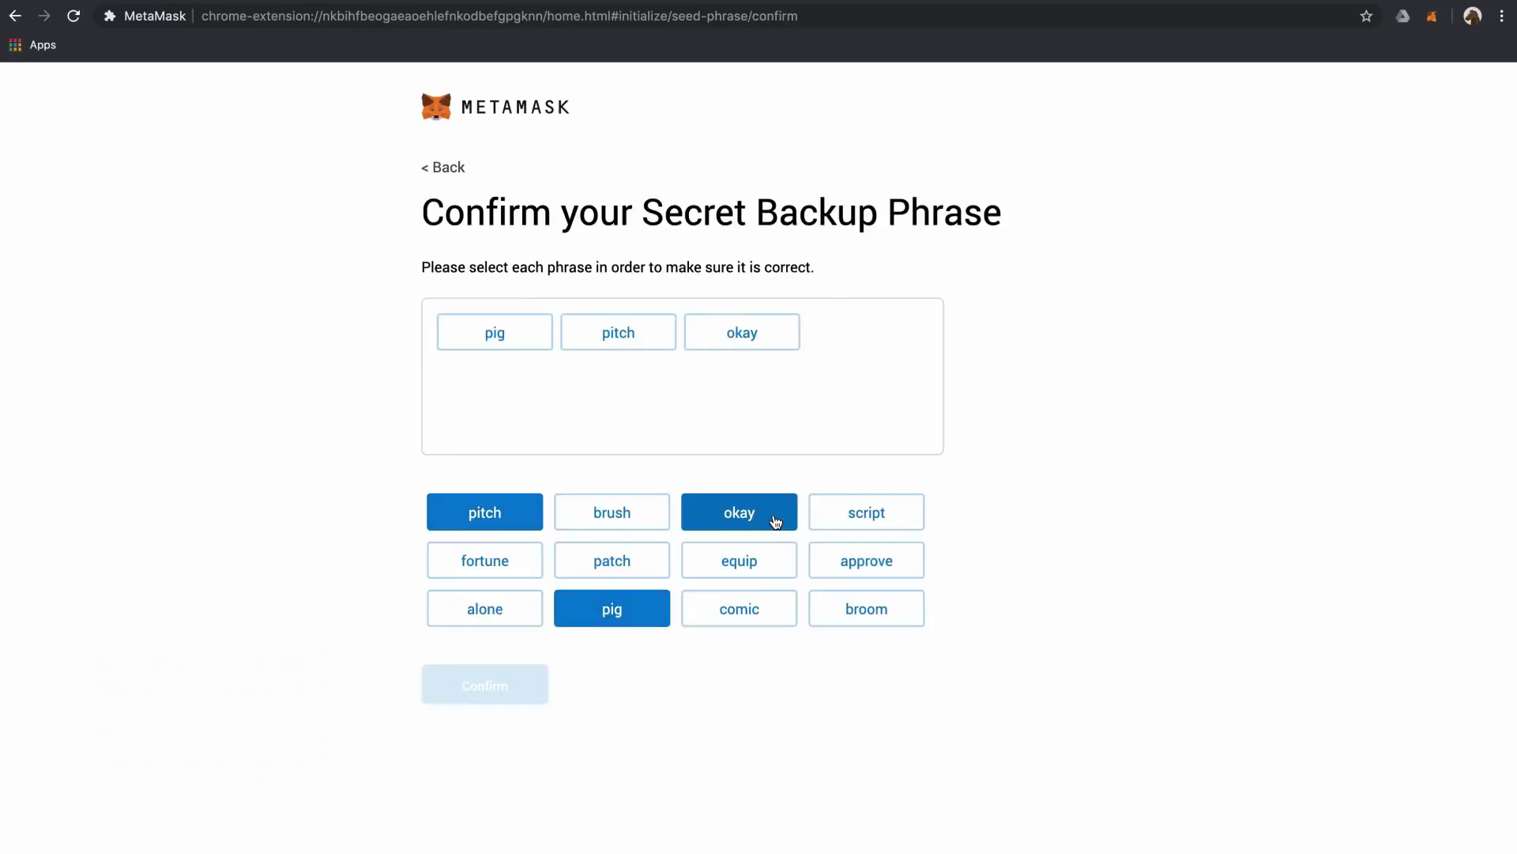
{"action": "left_click", "coordinate": [864, 553]}
{"action": "left_click", "coordinate": [581, 561]}
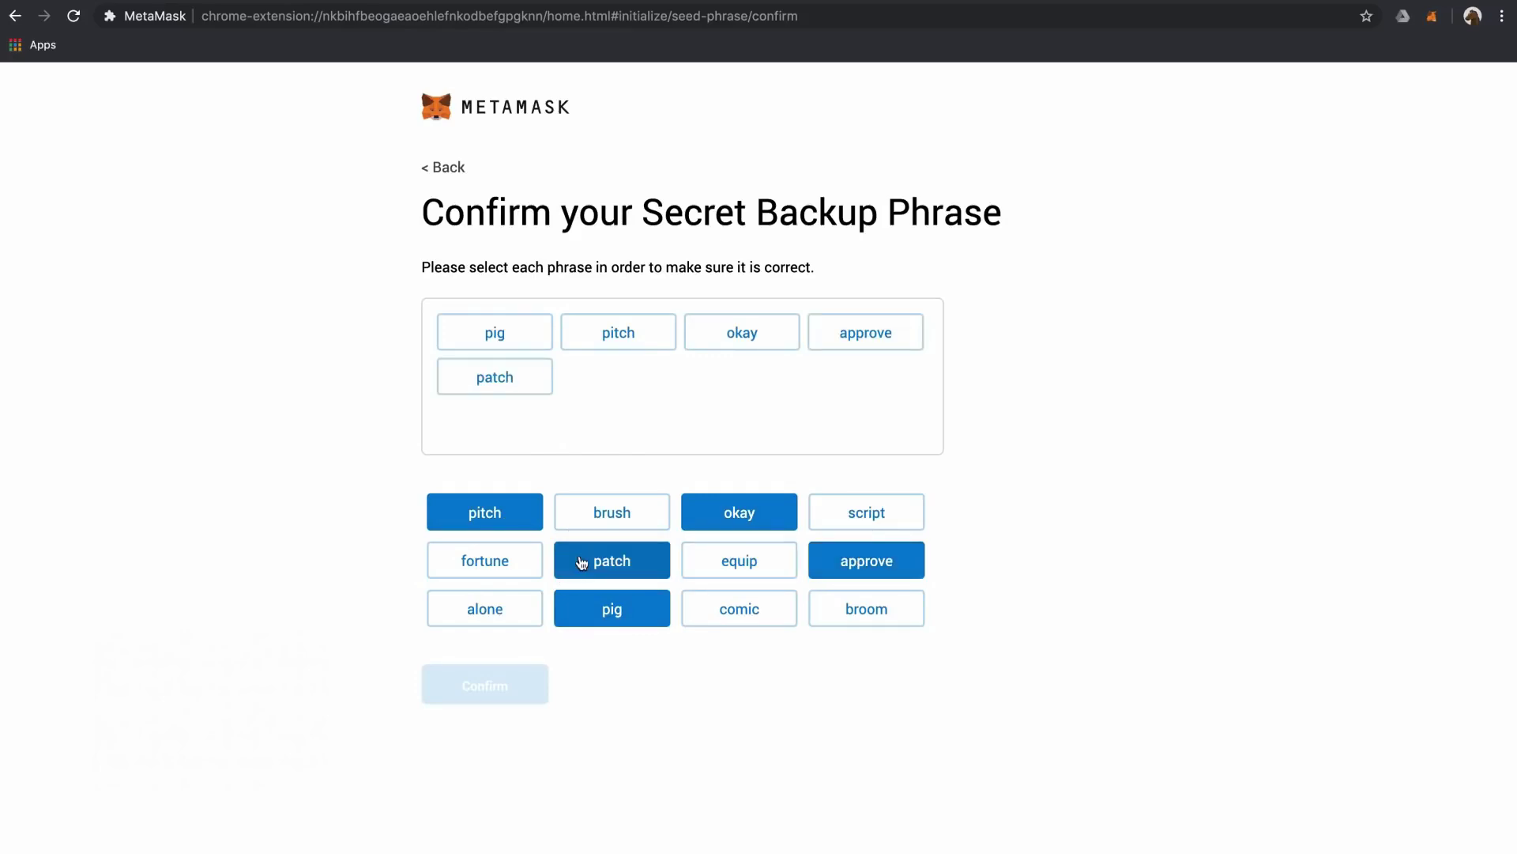
{"action": "left_click", "coordinate": [699, 560]}
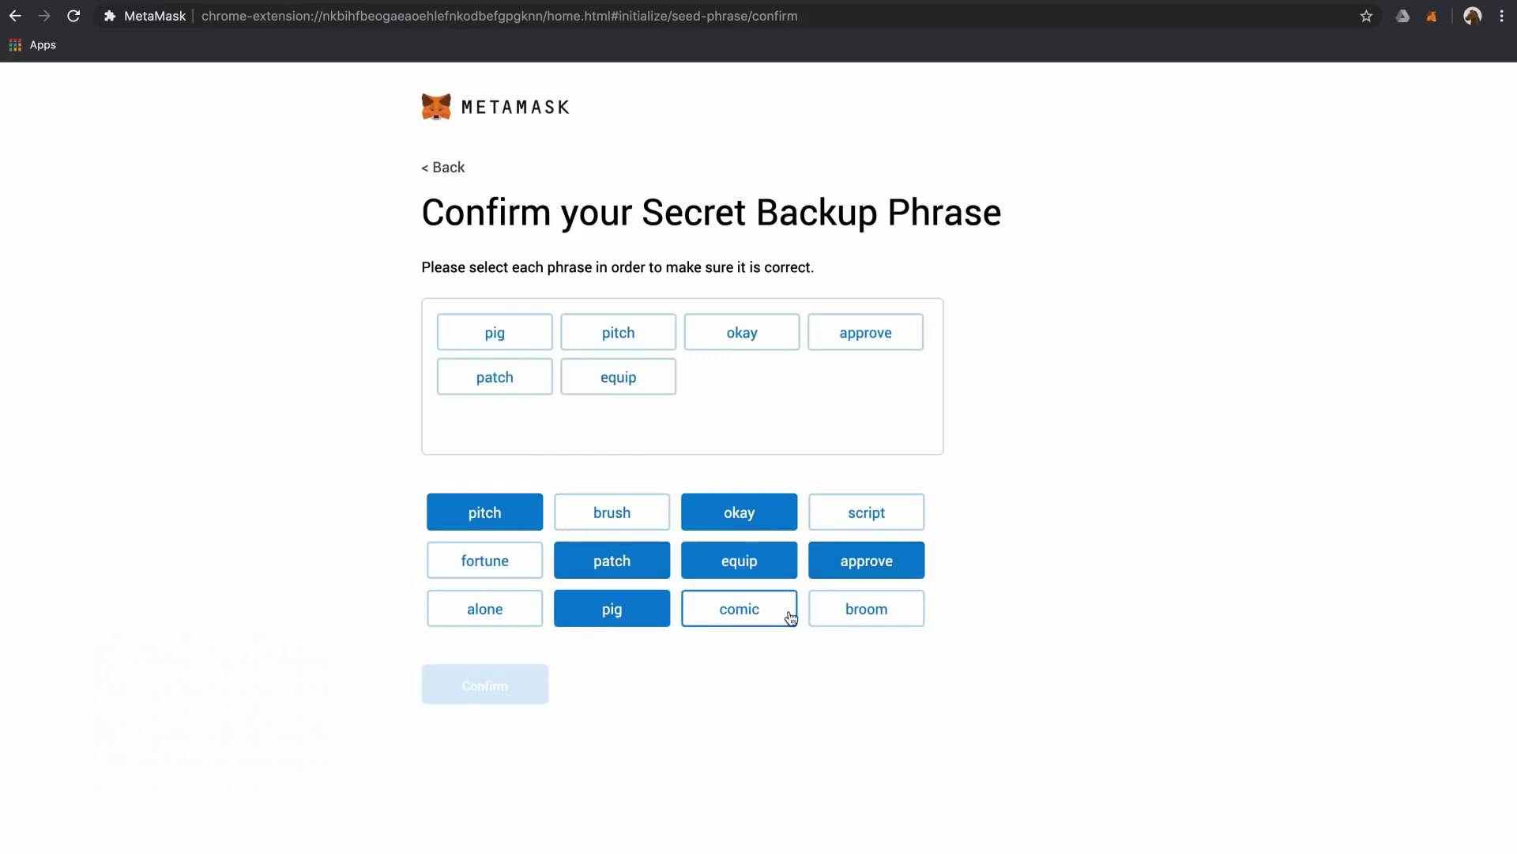
{"action": "left_click", "coordinate": [834, 609]}
{"action": "left_click", "coordinate": [624, 508]}
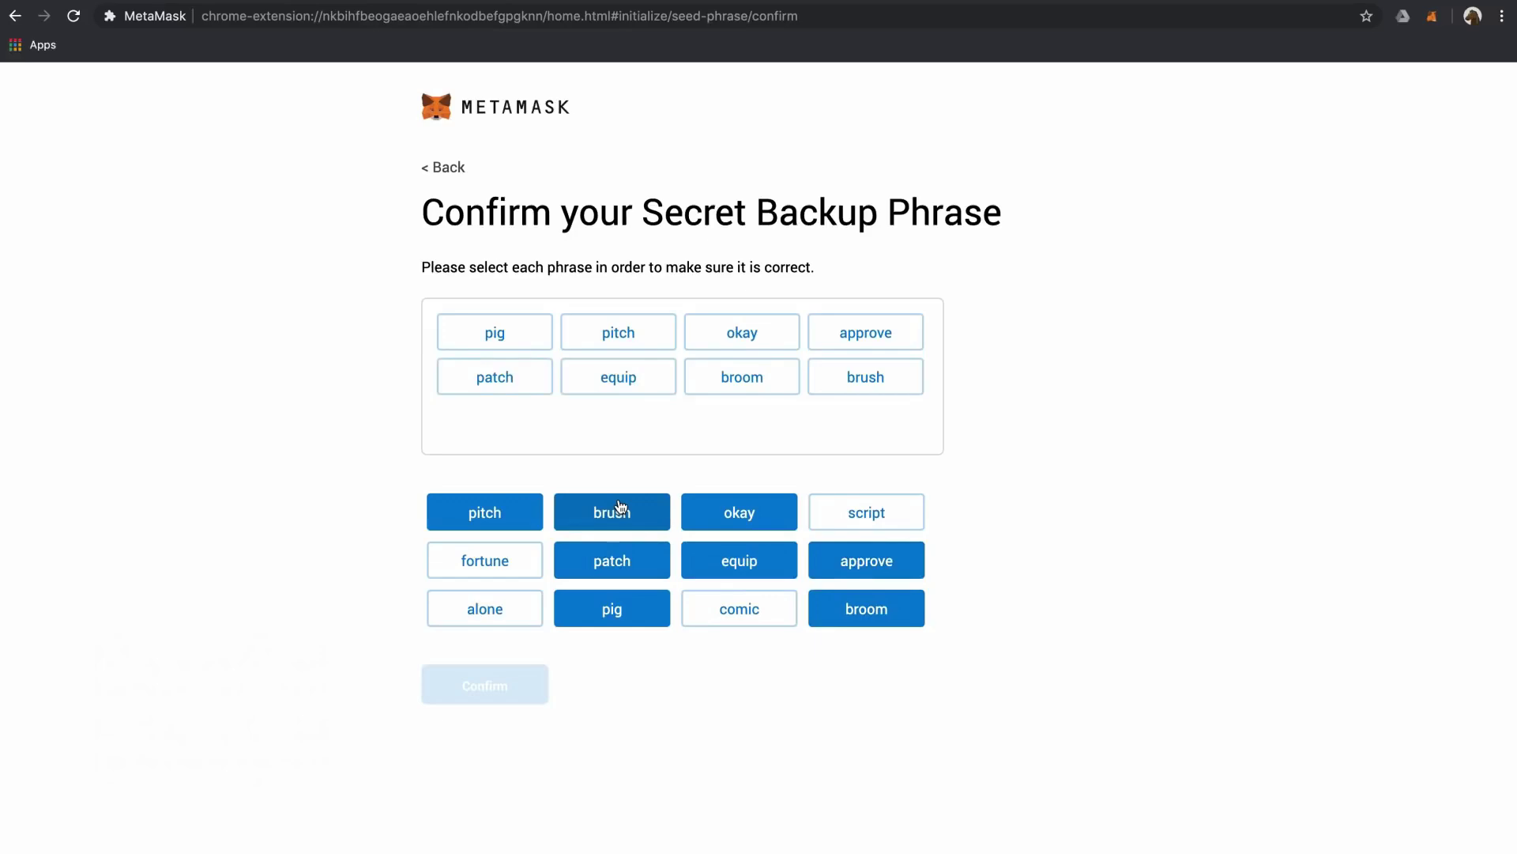
{"action": "left_click", "coordinate": [485, 613]}
{"action": "left_click", "coordinate": [738, 613]}
{"action": "left_click", "coordinate": [897, 518]}
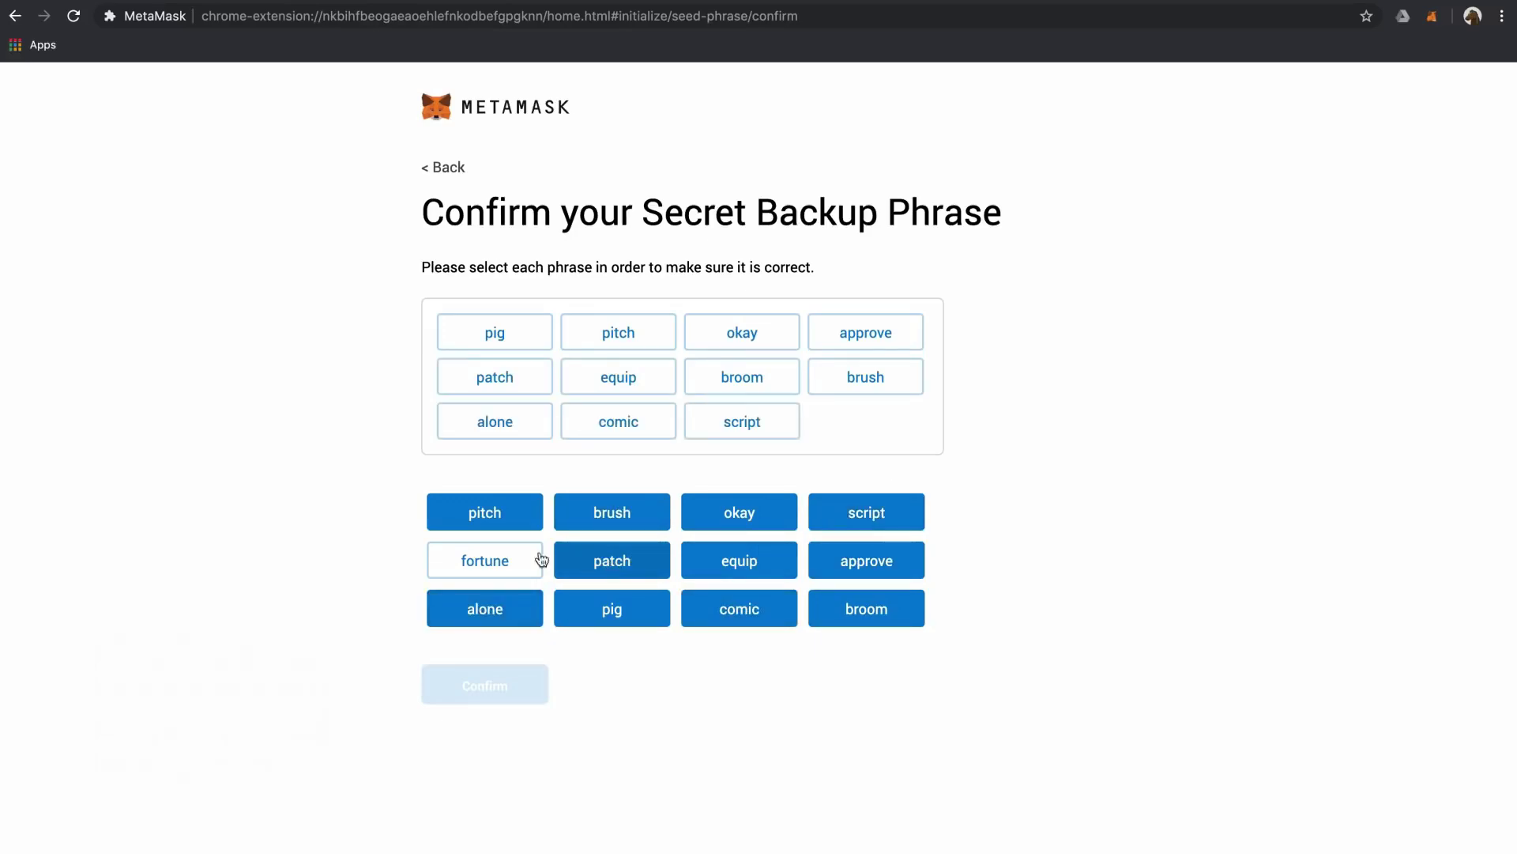
{"action": "left_click", "coordinate": [534, 562]}
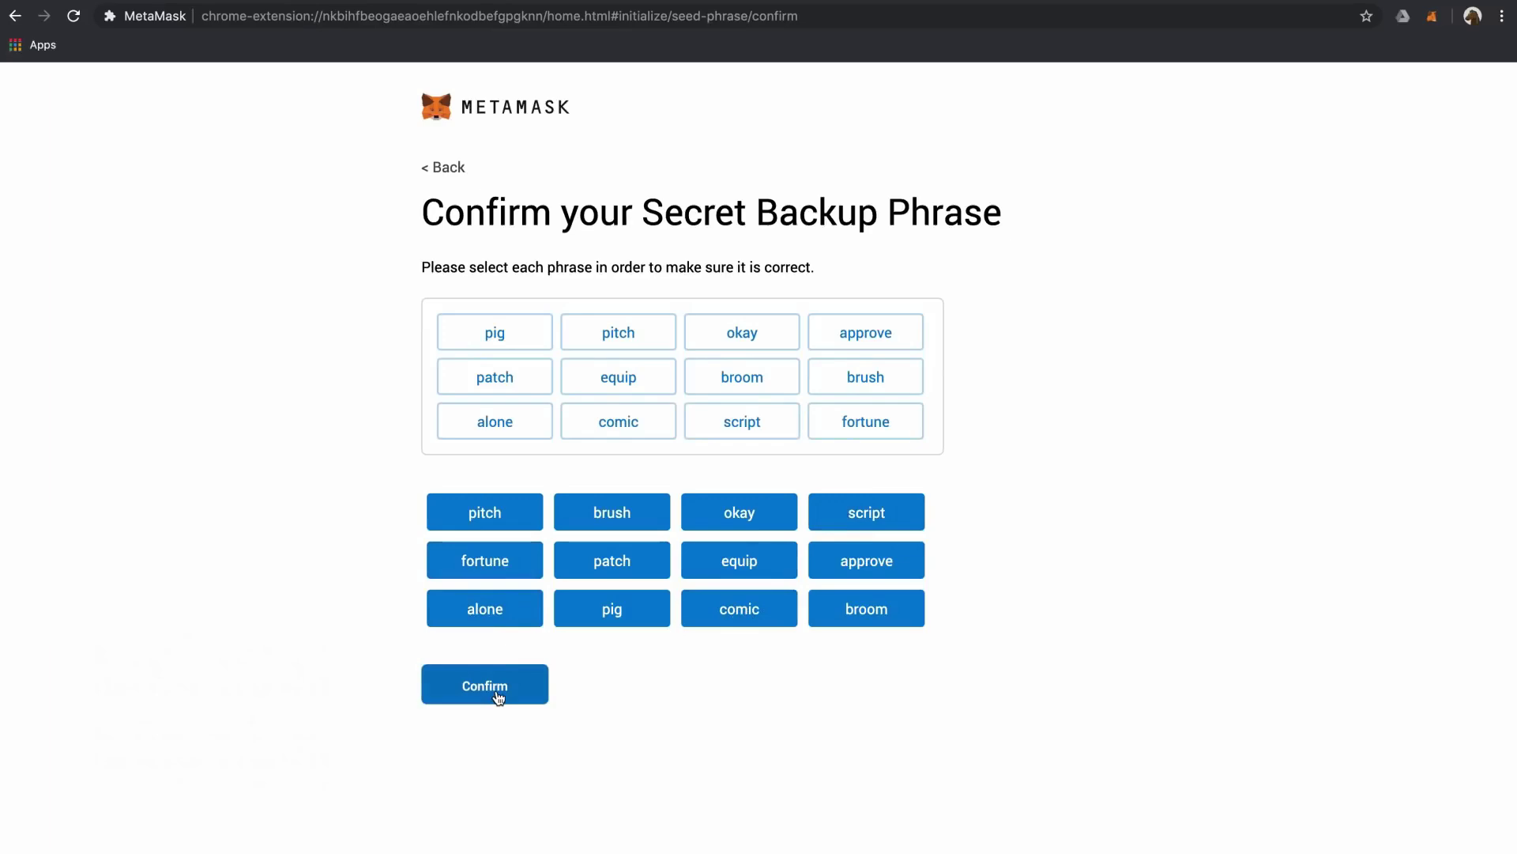
{"action": "left_click", "coordinate": [497, 694]}
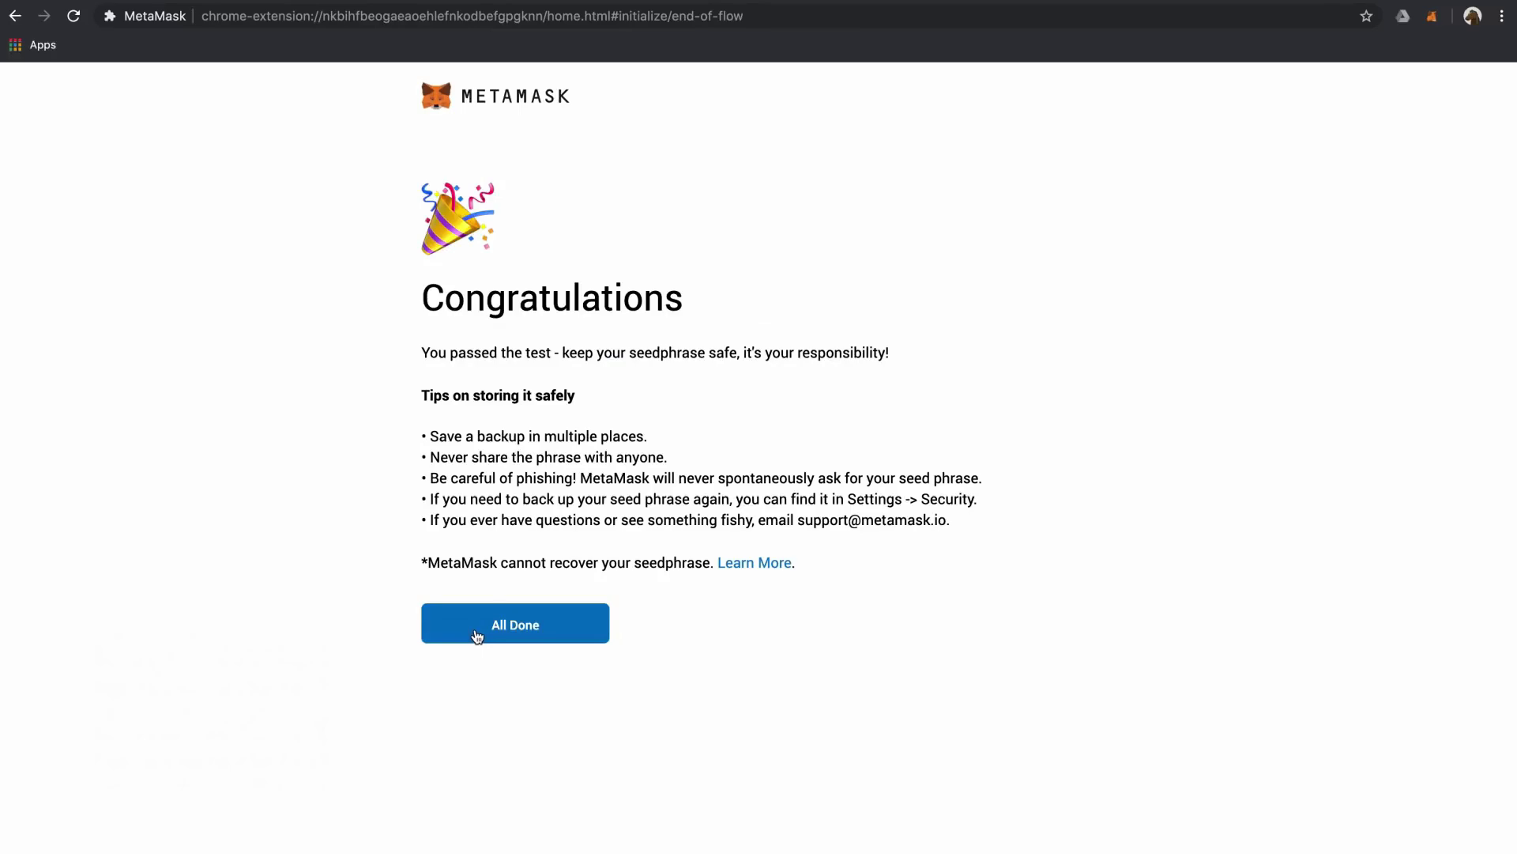
{"action": "left_click", "coordinate": [477, 637]}
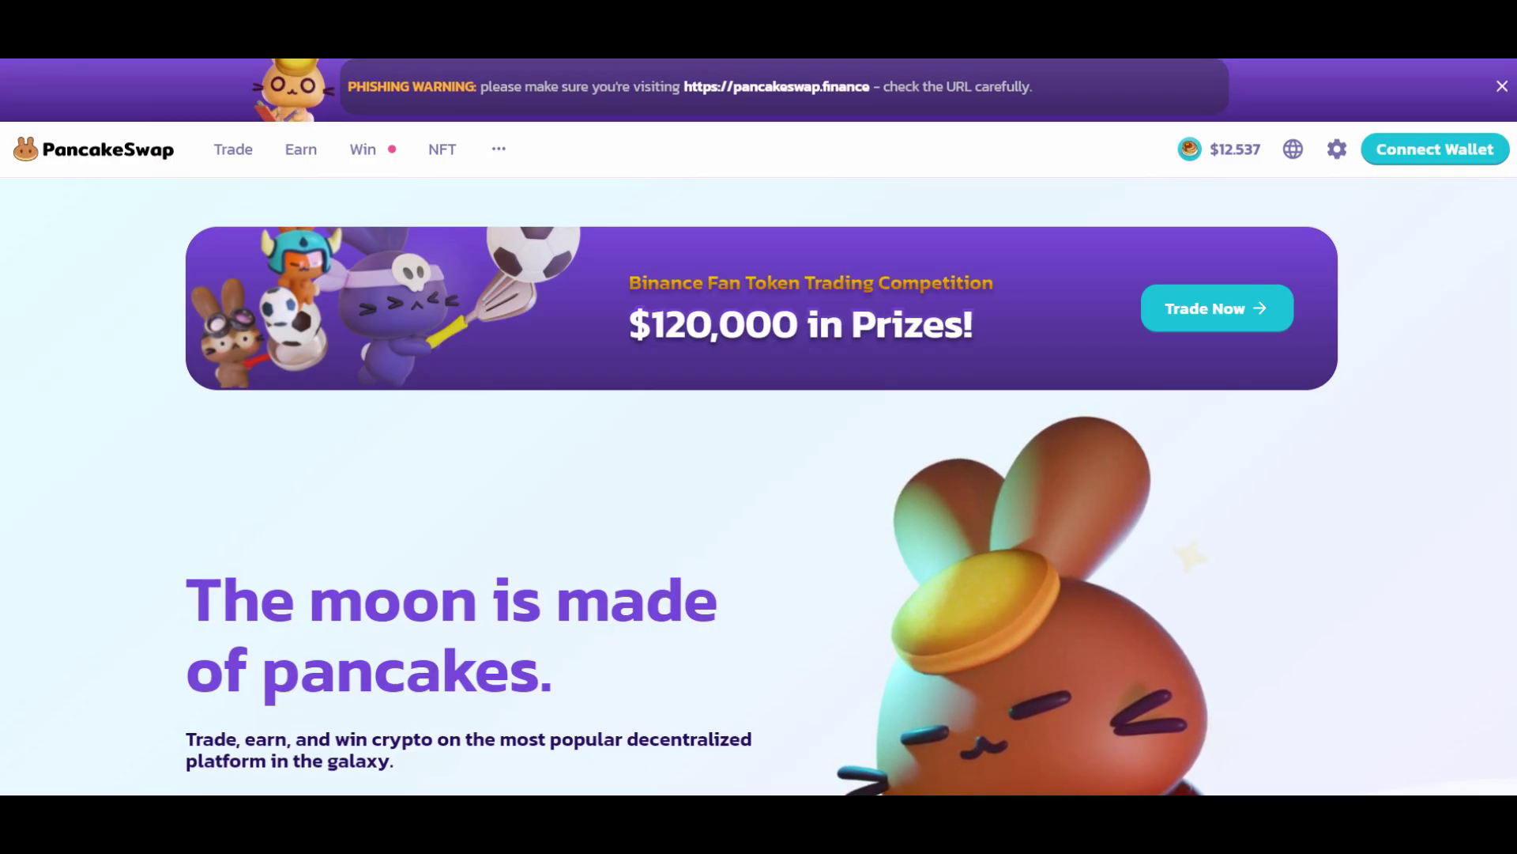
Open the Exchange page on PancakeSwap and connect the MetaMask wallet to it
{"action": "mouse_move", "coordinate": [233, 150]}
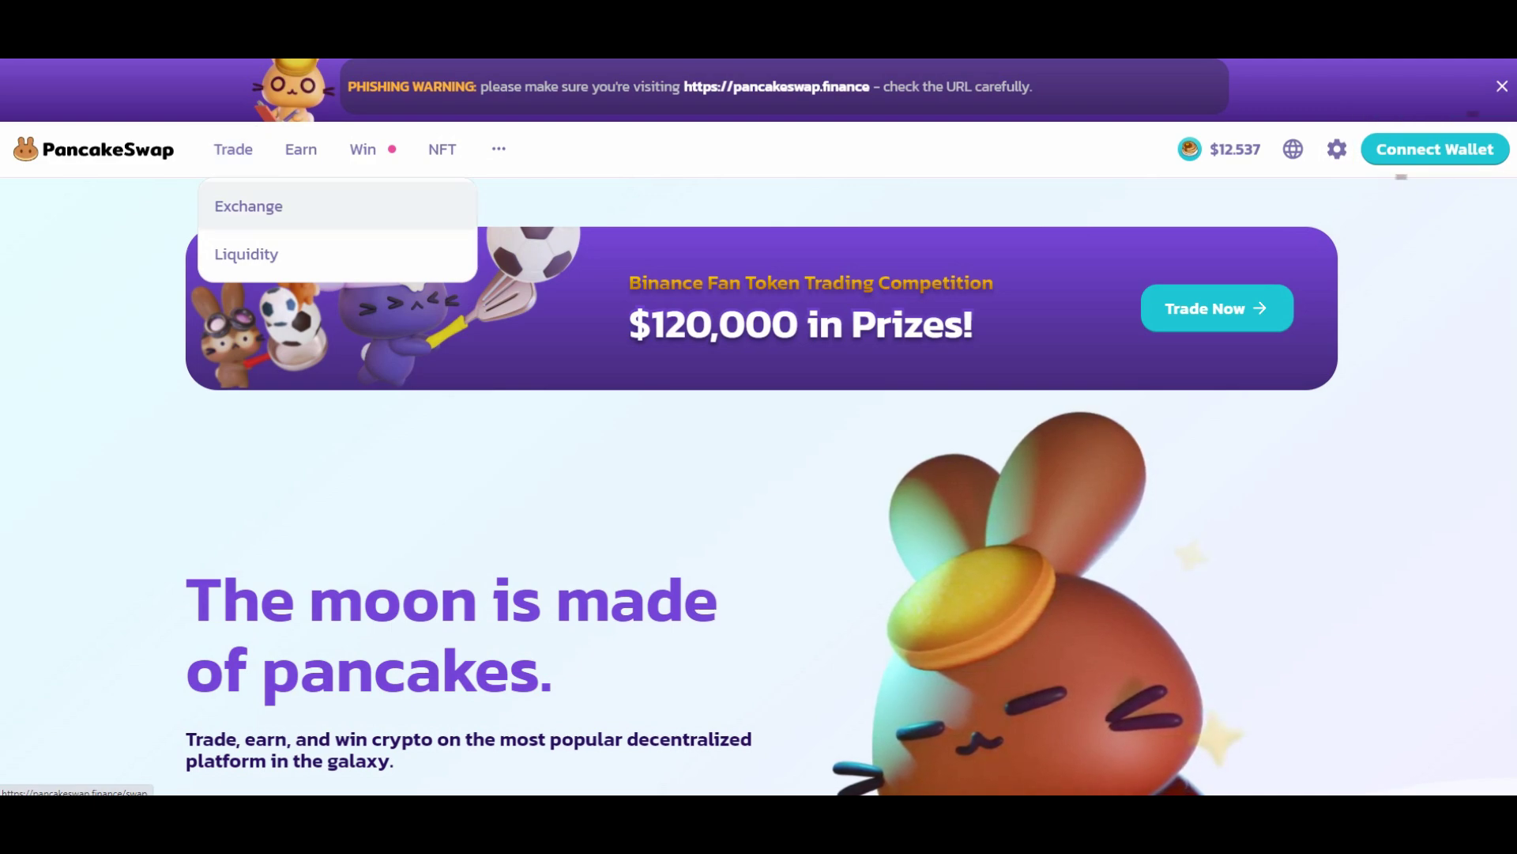
{"action": "left_click", "coordinate": [249, 206]}
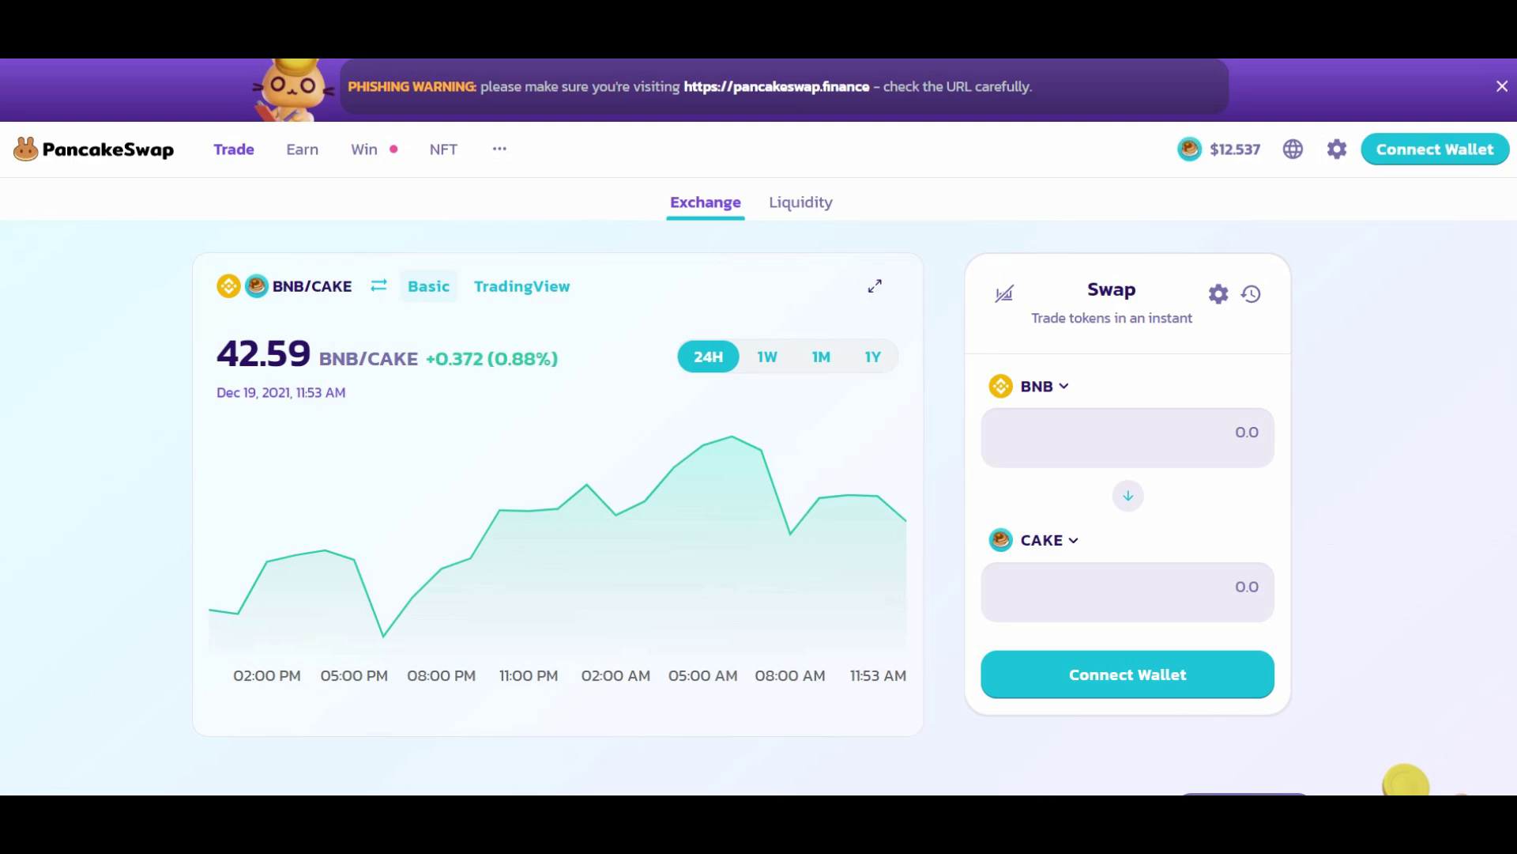
{"action": "left_click", "coordinate": [1435, 150]}
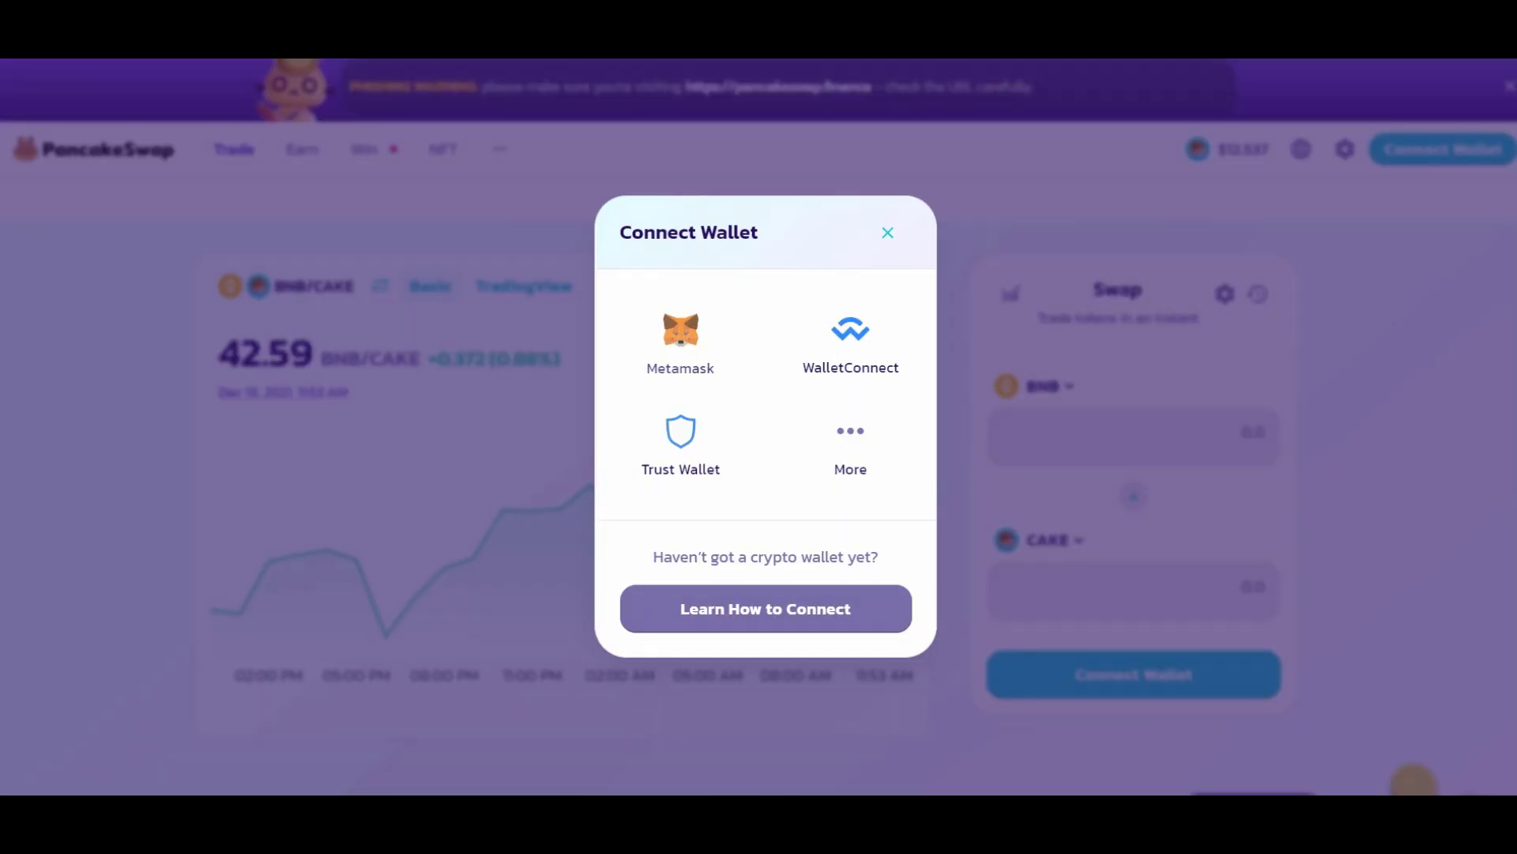
{"action": "left_click", "coordinate": [680, 339]}
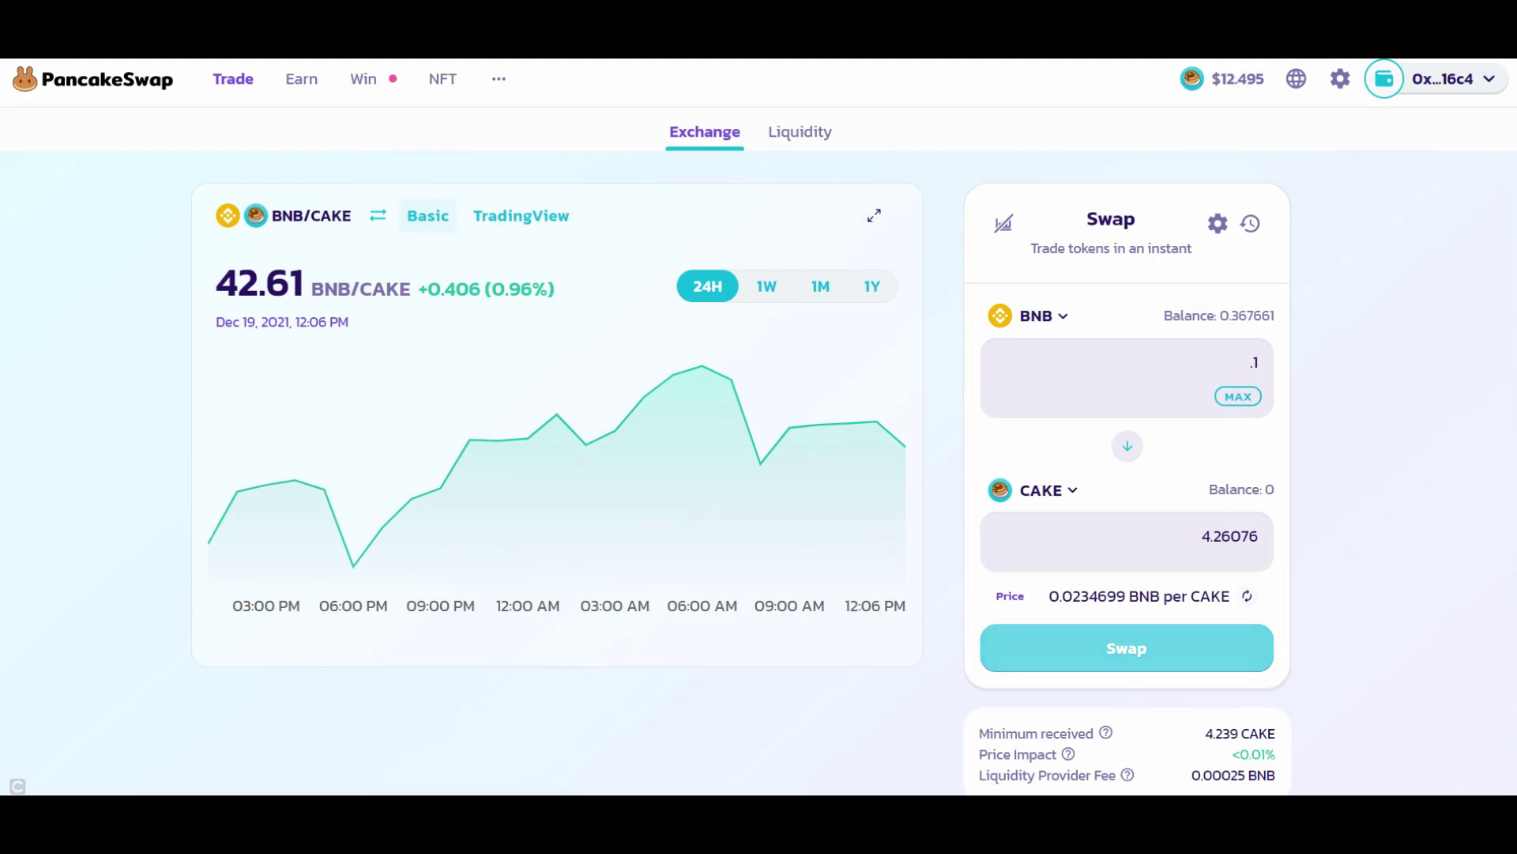
Try to swap 0.1 BNB for CAKE, accept the updated price, and dismiss the swap confirmation
{"action": "left_click", "coordinate": [1127, 648]}
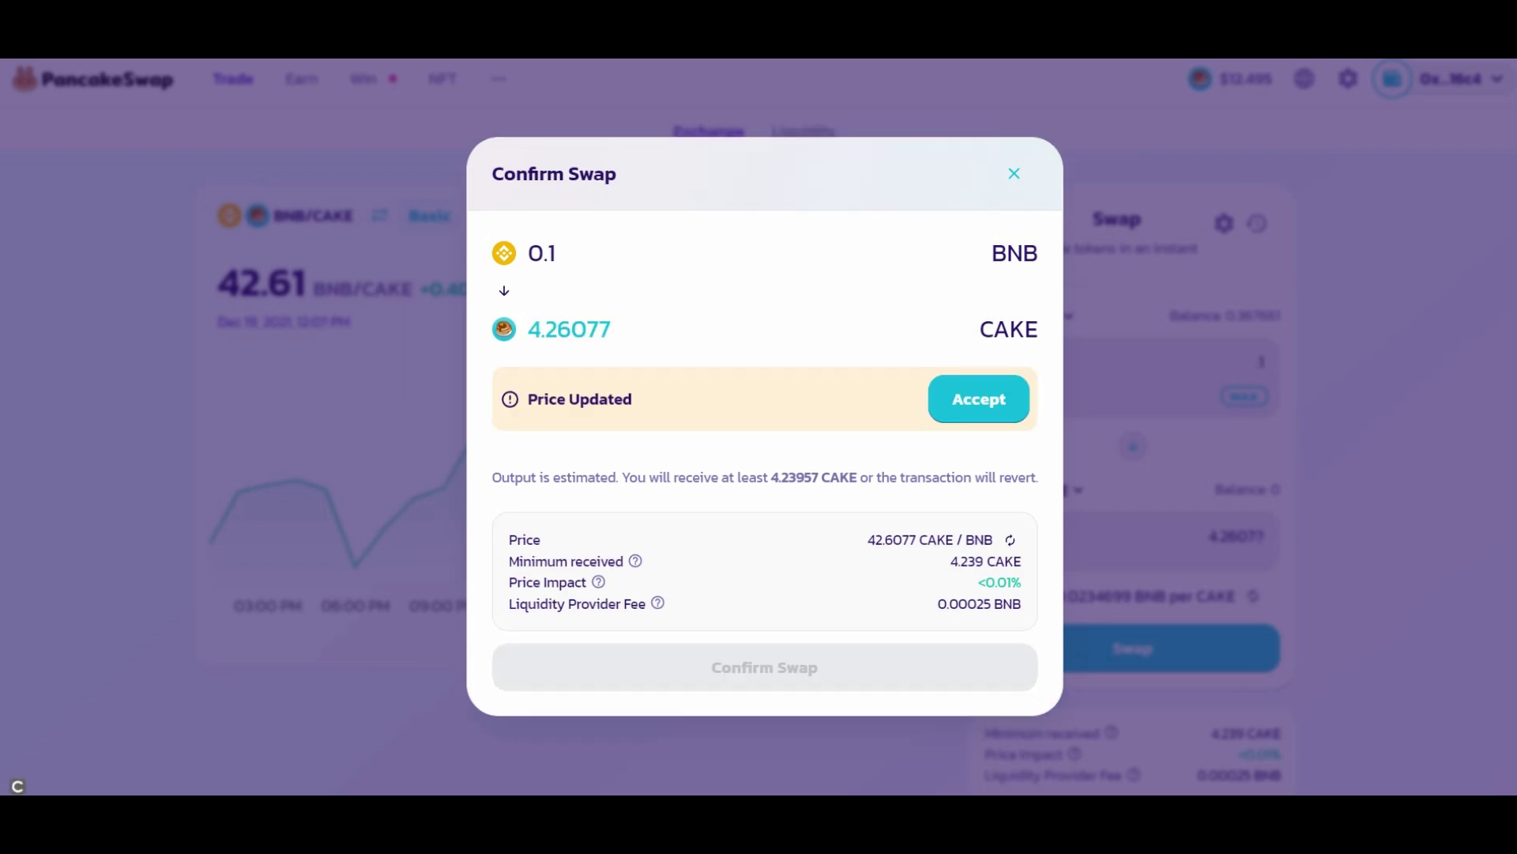
{"action": "left_click", "coordinate": [979, 399]}
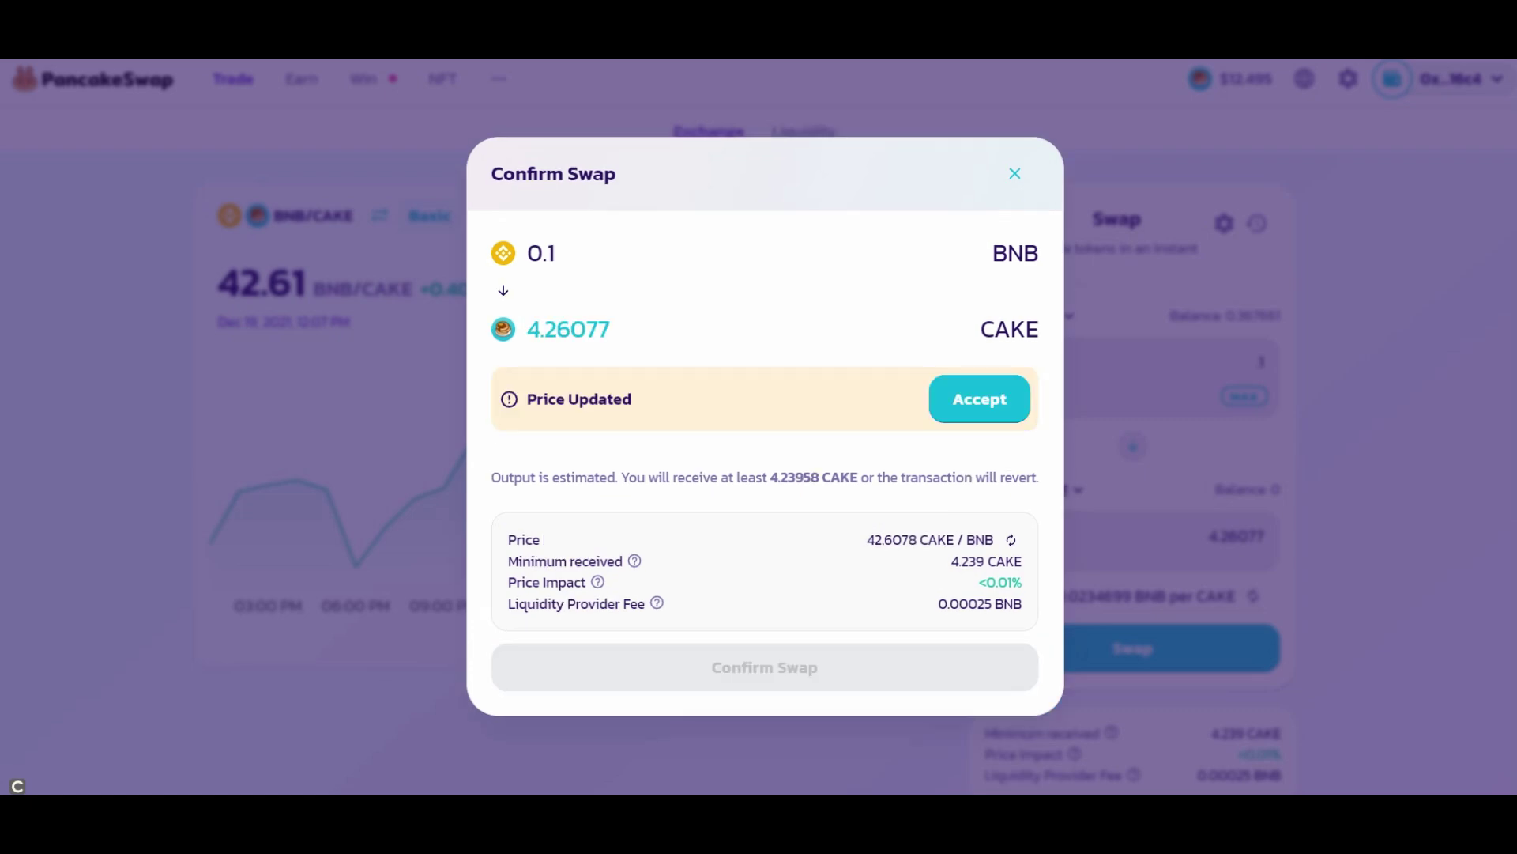
{"action": "left_click", "coordinate": [1015, 174]}
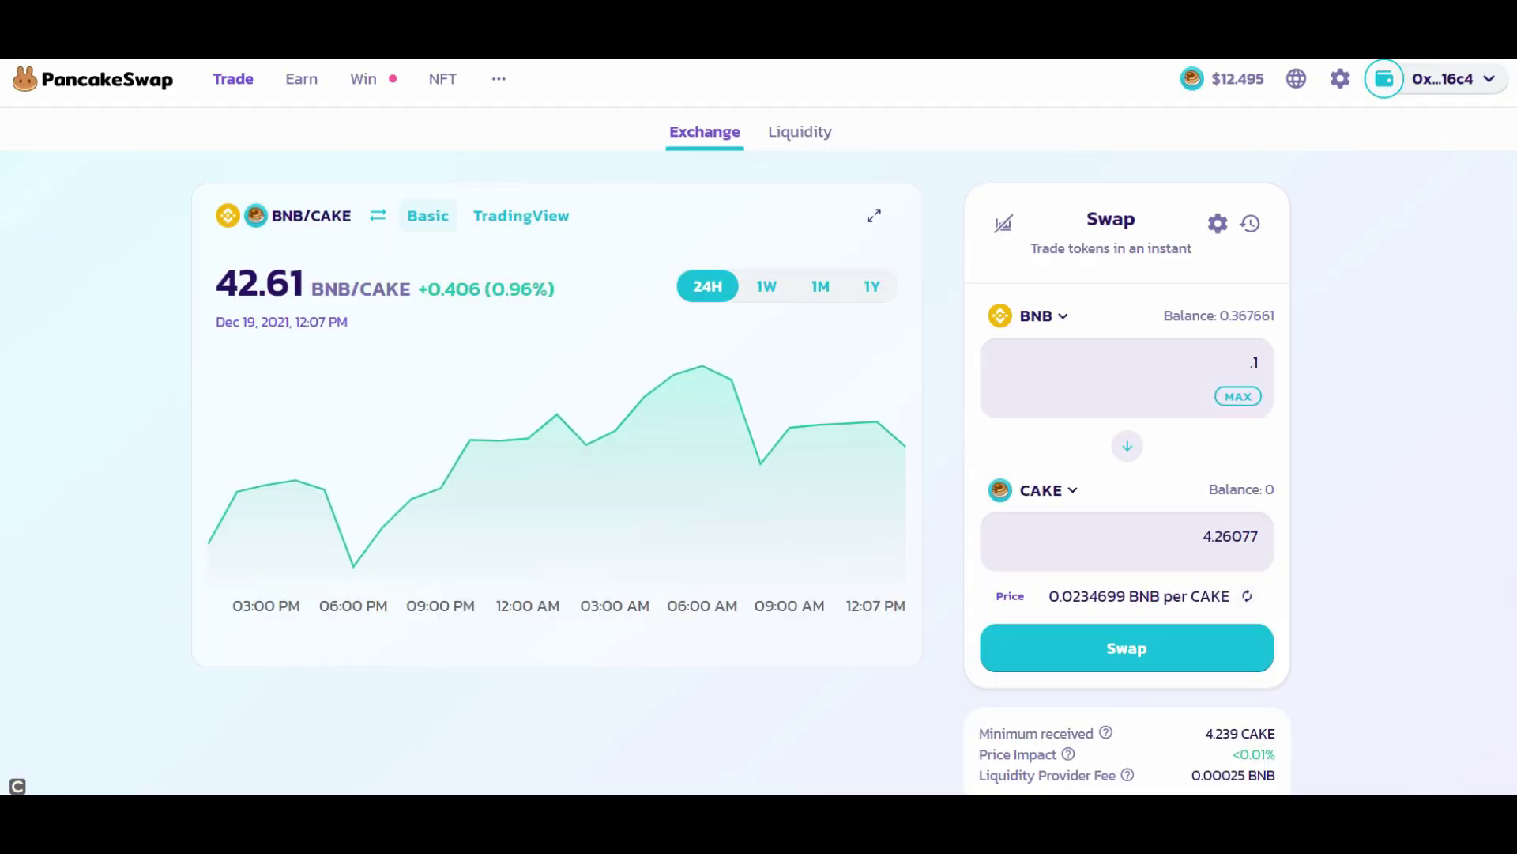
Change the token to receive from CAKE to USDT, and preview the 0.1 BNB swap before dismissing its confirmation
{"action": "left_click", "coordinate": [1048, 490]}
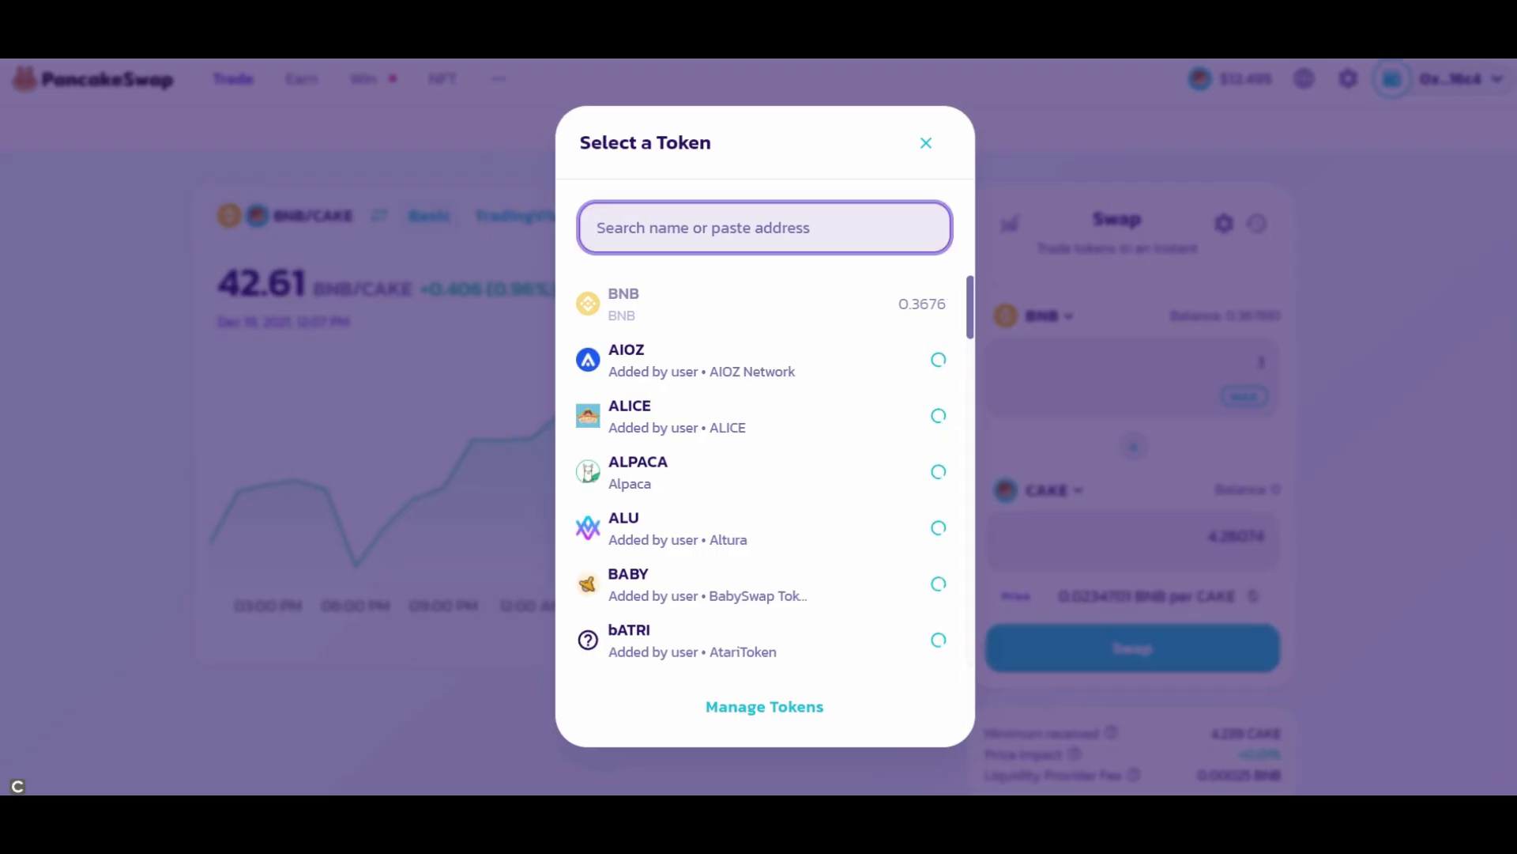
{"action": "type", "text": "usdt"}
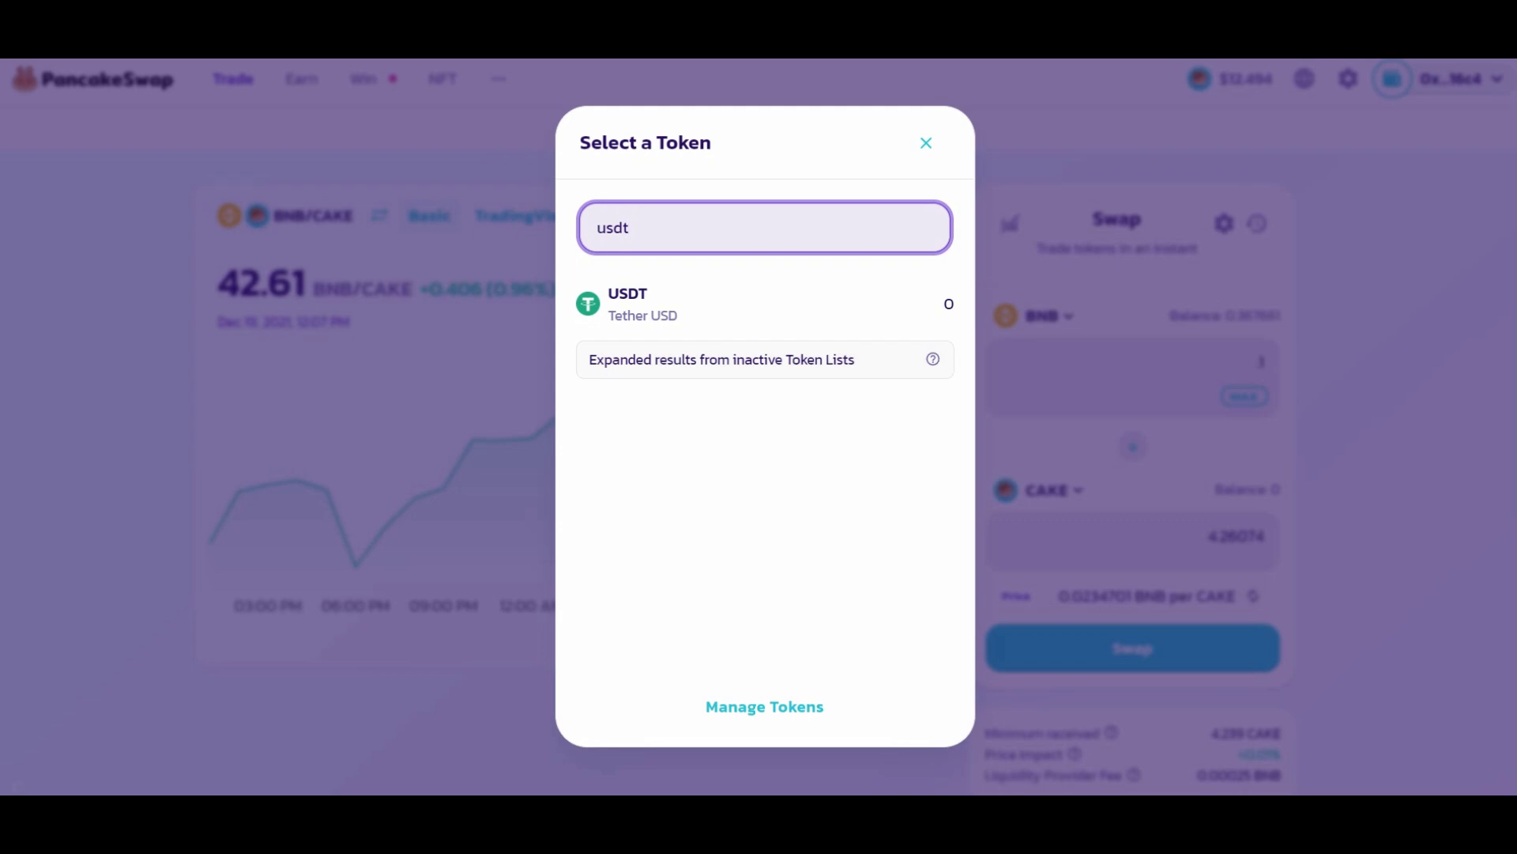
{"action": "key", "text": "Return"}
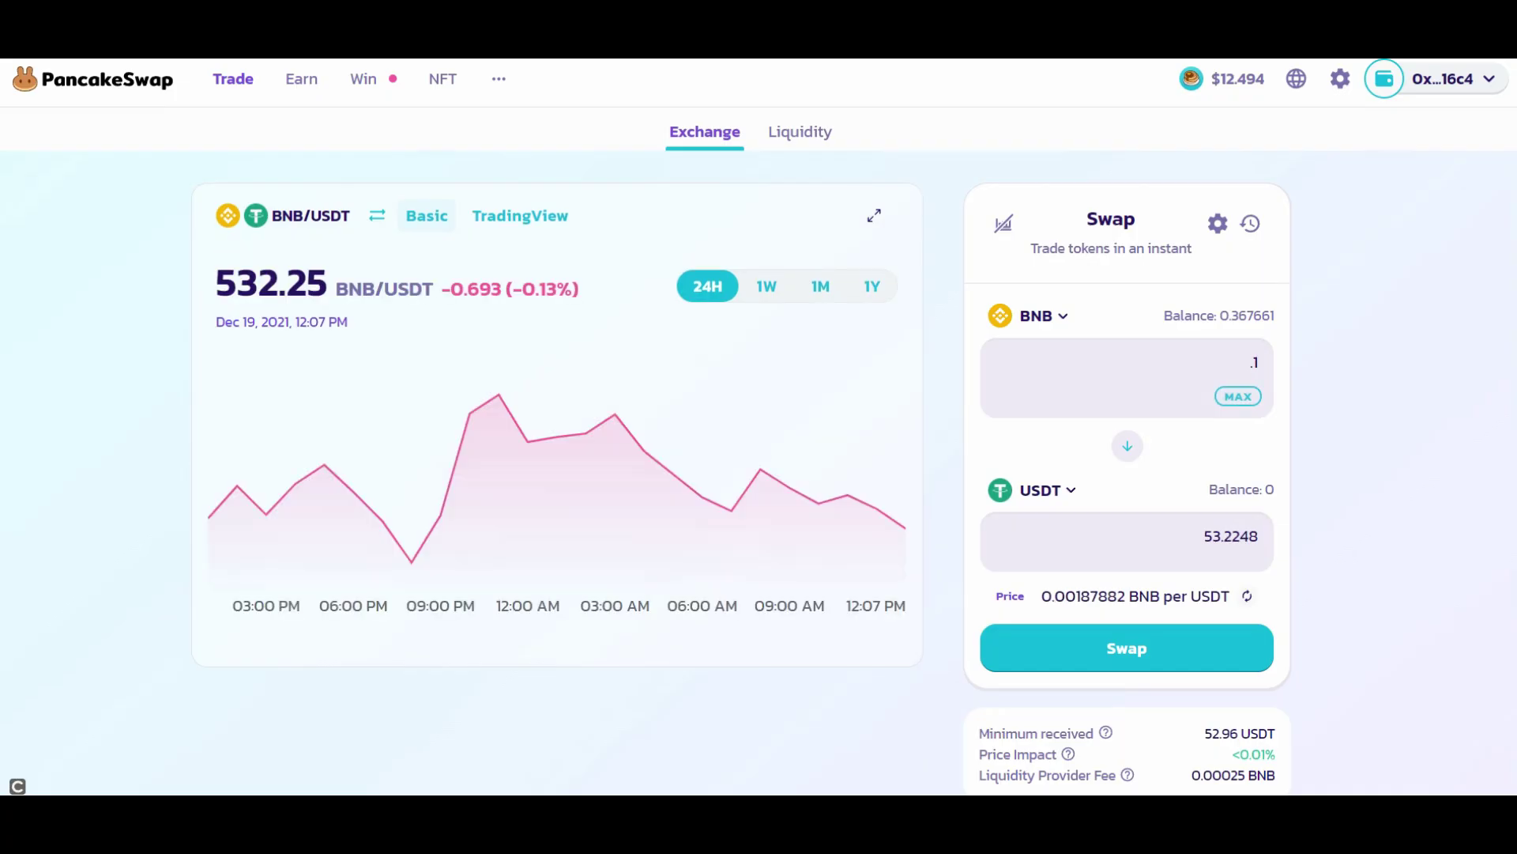
{"action": "left_click", "coordinate": [1126, 648]}
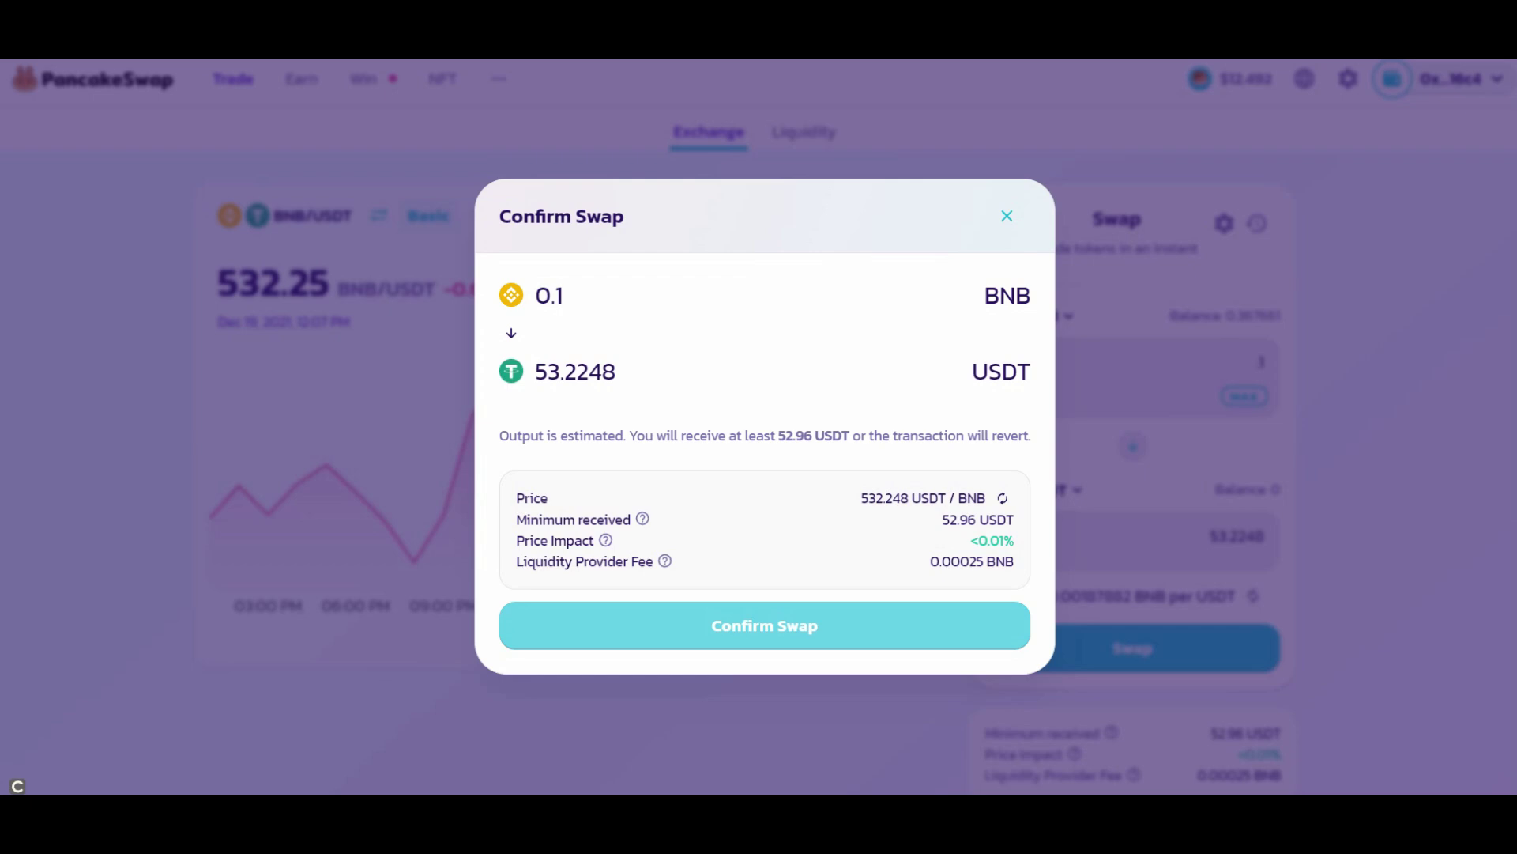
{"action": "left_click", "coordinate": [1007, 216]}
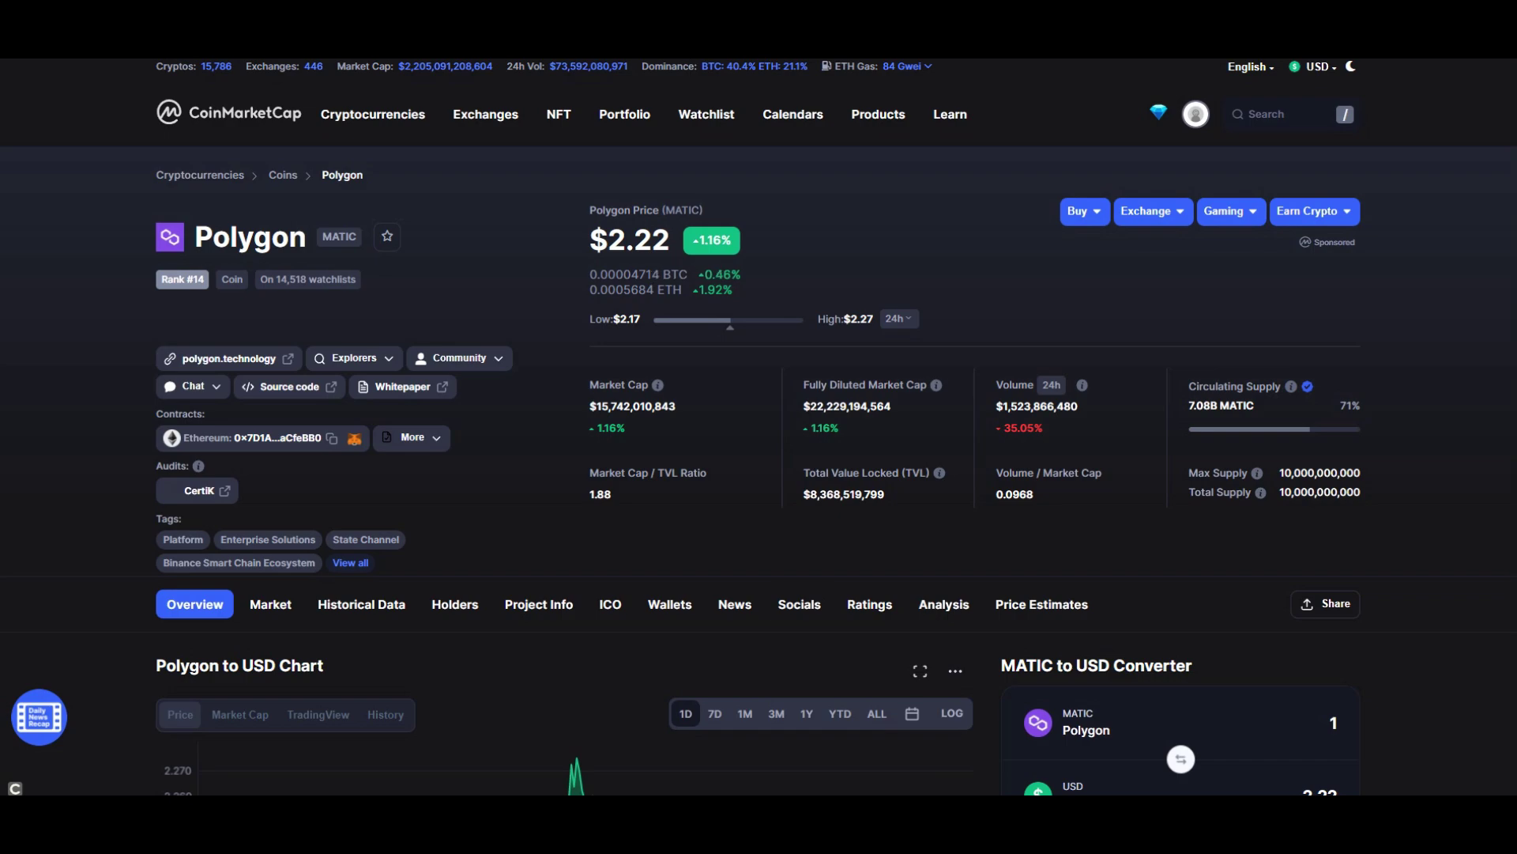
On CoinMarketCap's Polygon page, send the Binance Smart Chain (BEP20) MATIC contract to MetaMask and approve the token import
{"action": "left_click", "coordinate": [412, 438]}
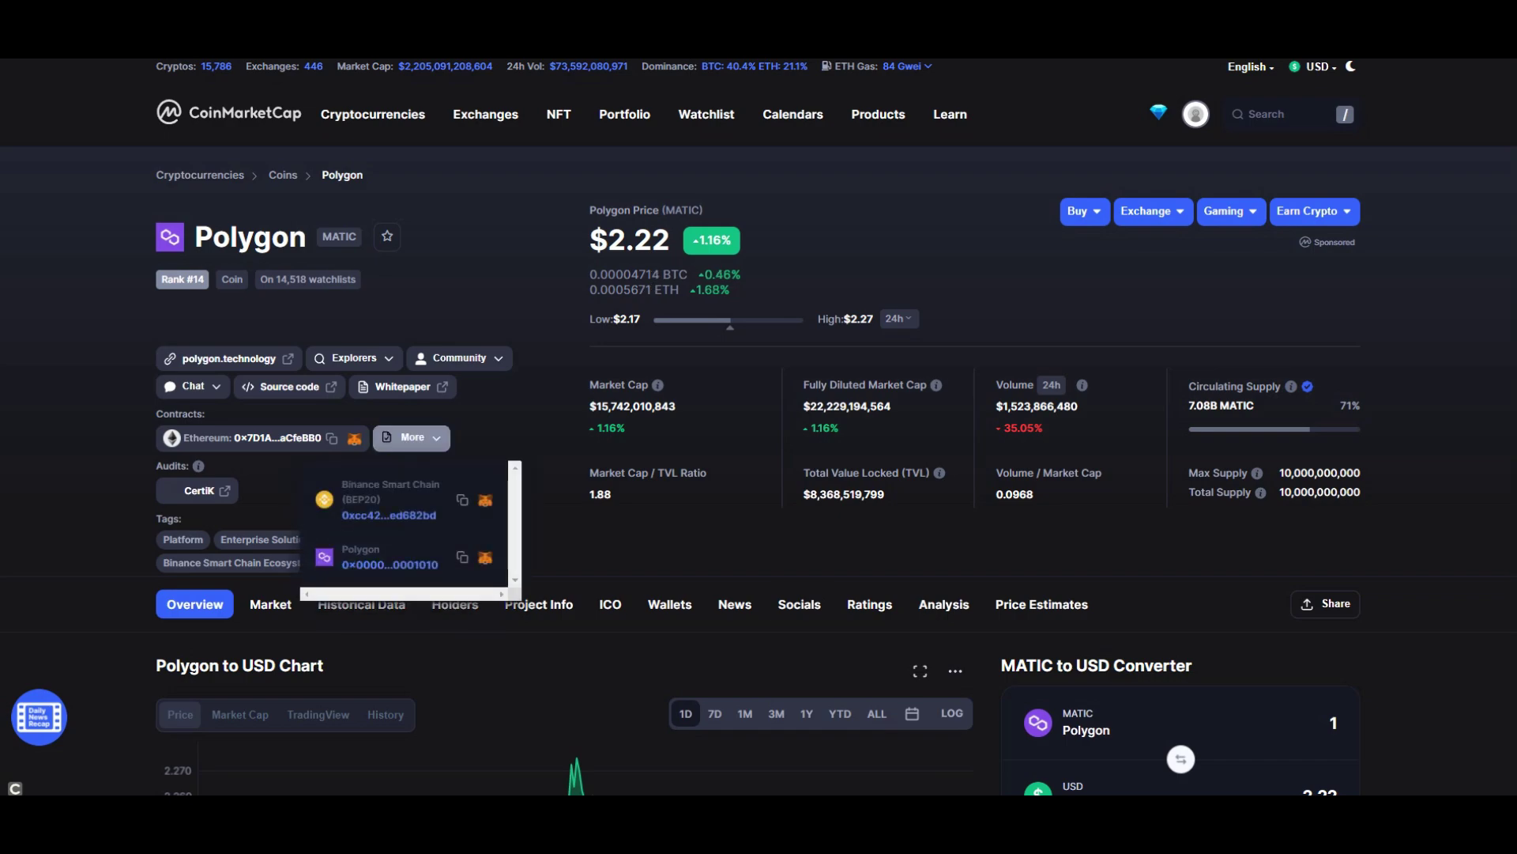
{"action": "left_click", "coordinate": [484, 500]}
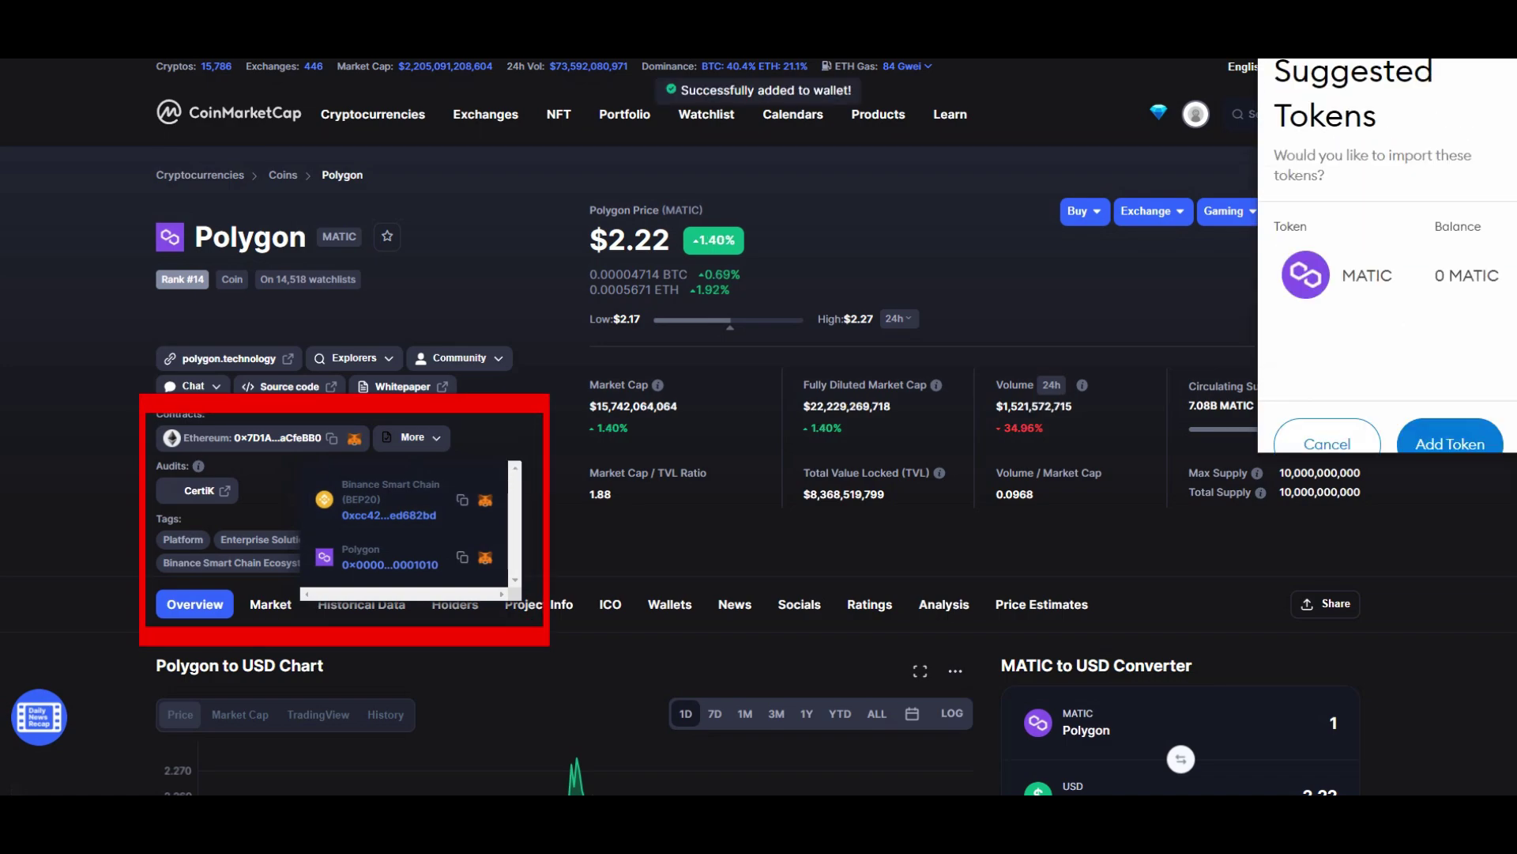
{"action": "left_click", "coordinate": [1451, 410]}
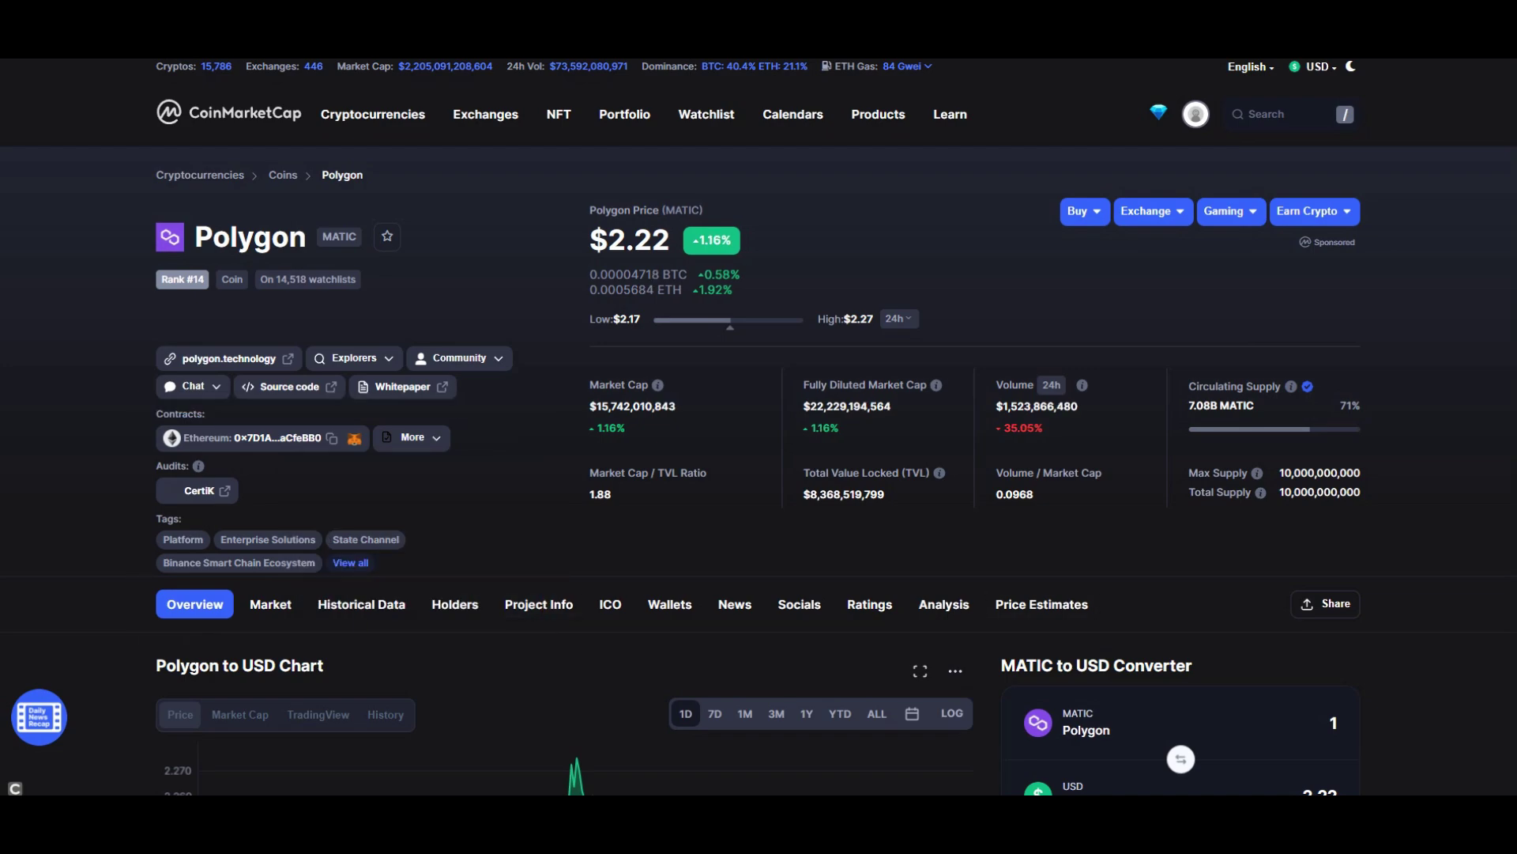
Send the Binance Smart Chain (BEP20) MATIC contract to MetaMask again from Polygon's additional contracts, and approve adding the token
{"action": "mouse_move", "coordinate": [412, 438]}
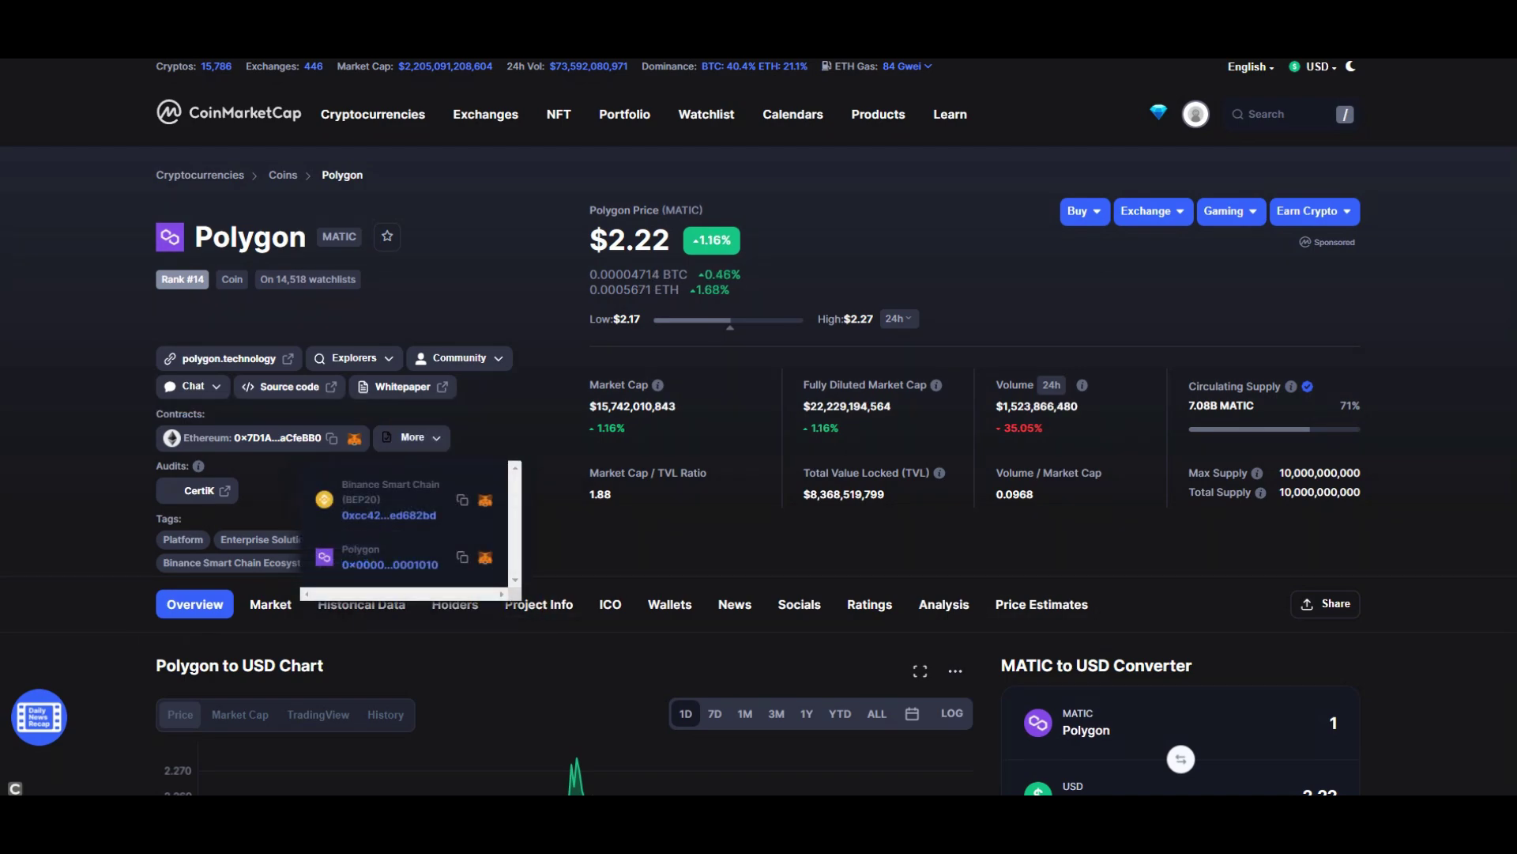
{"action": "left_click", "coordinate": [485, 499]}
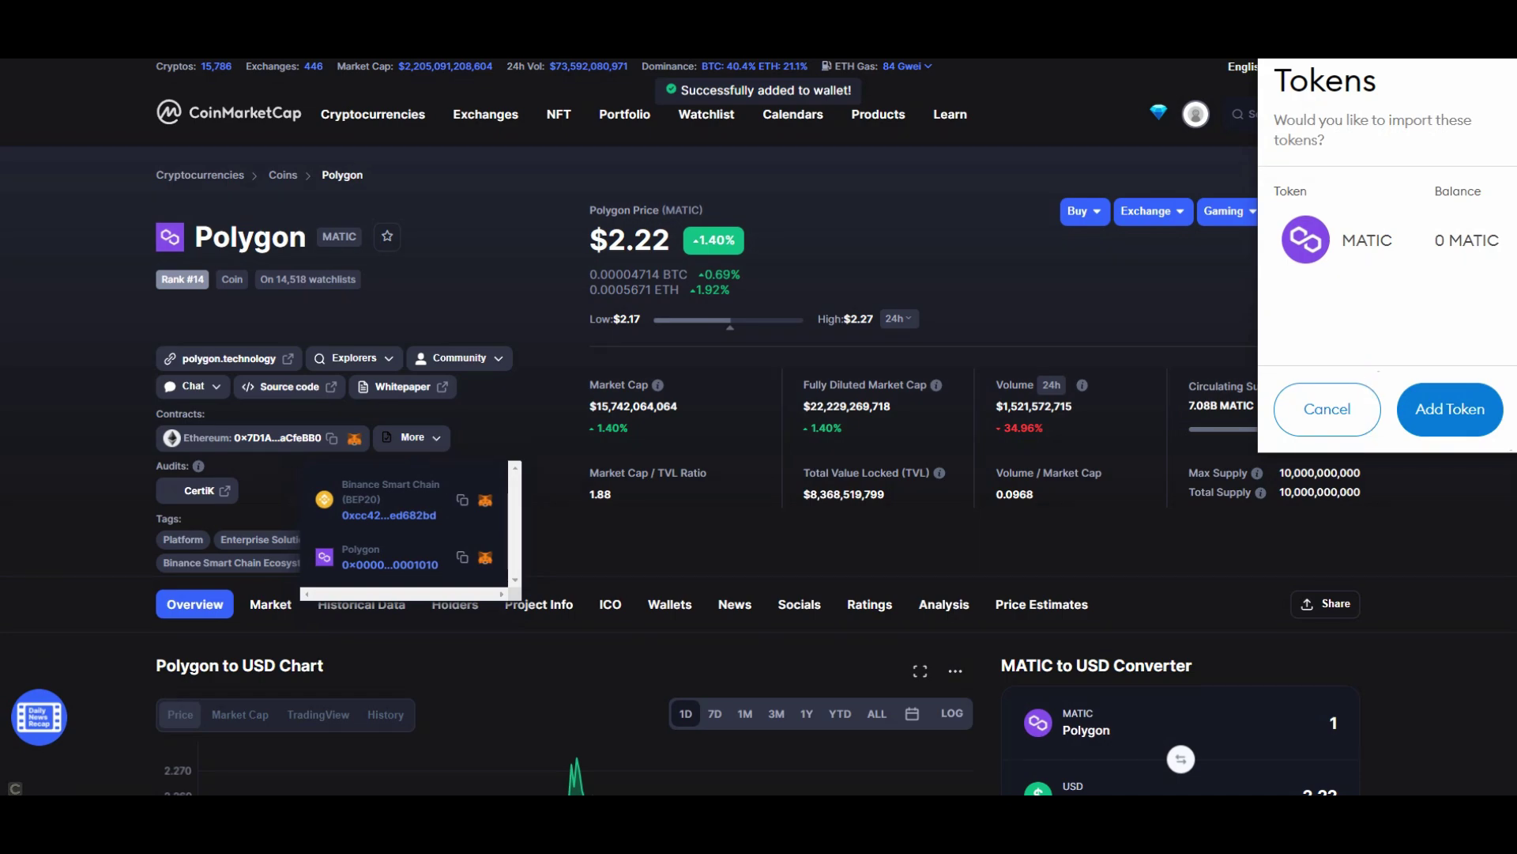
{"action": "left_click", "coordinate": [1451, 409]}
{"action": "left_click", "coordinate": [1450, 443]}
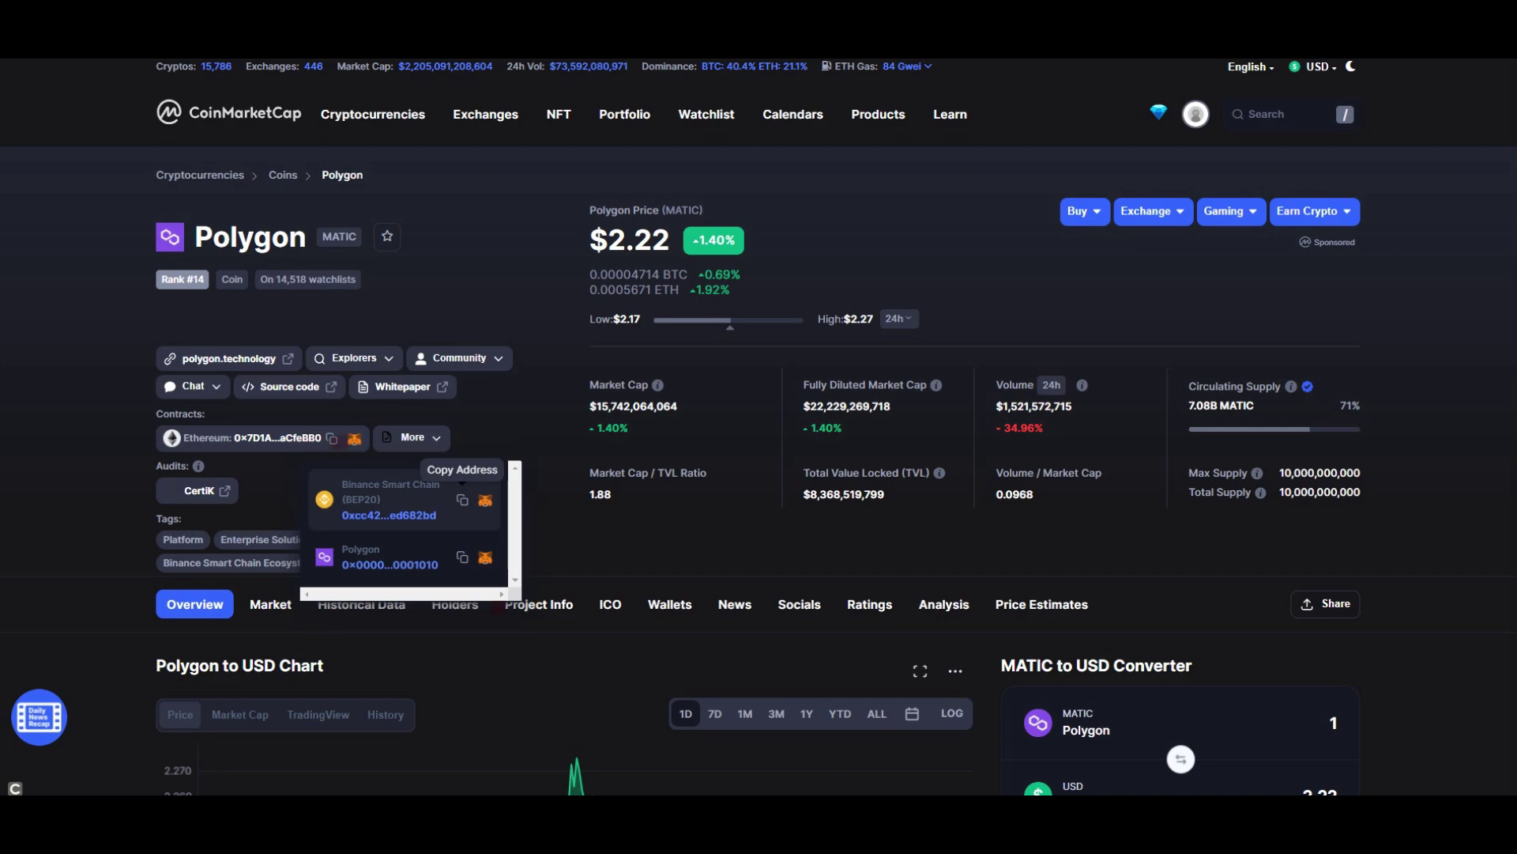
Copy MATIC's BEP20 contract address from CoinMarketCap, and import that token on PancakeSwap as the one to receive, acknowledging the risk
{"action": "left_click", "coordinate": [462, 500]}
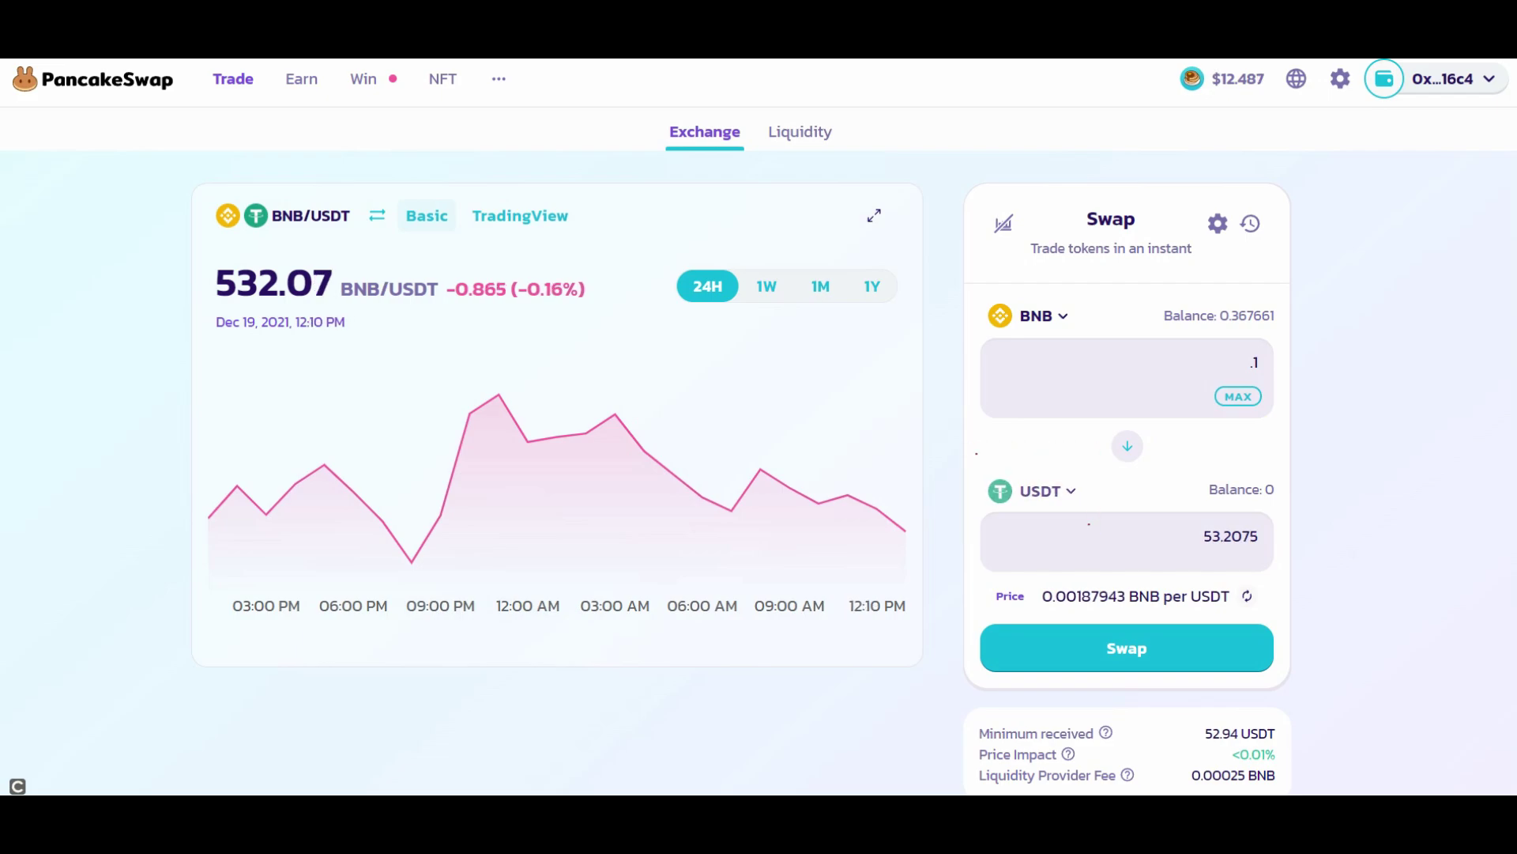
{"action": "left_click", "coordinate": [1048, 490]}
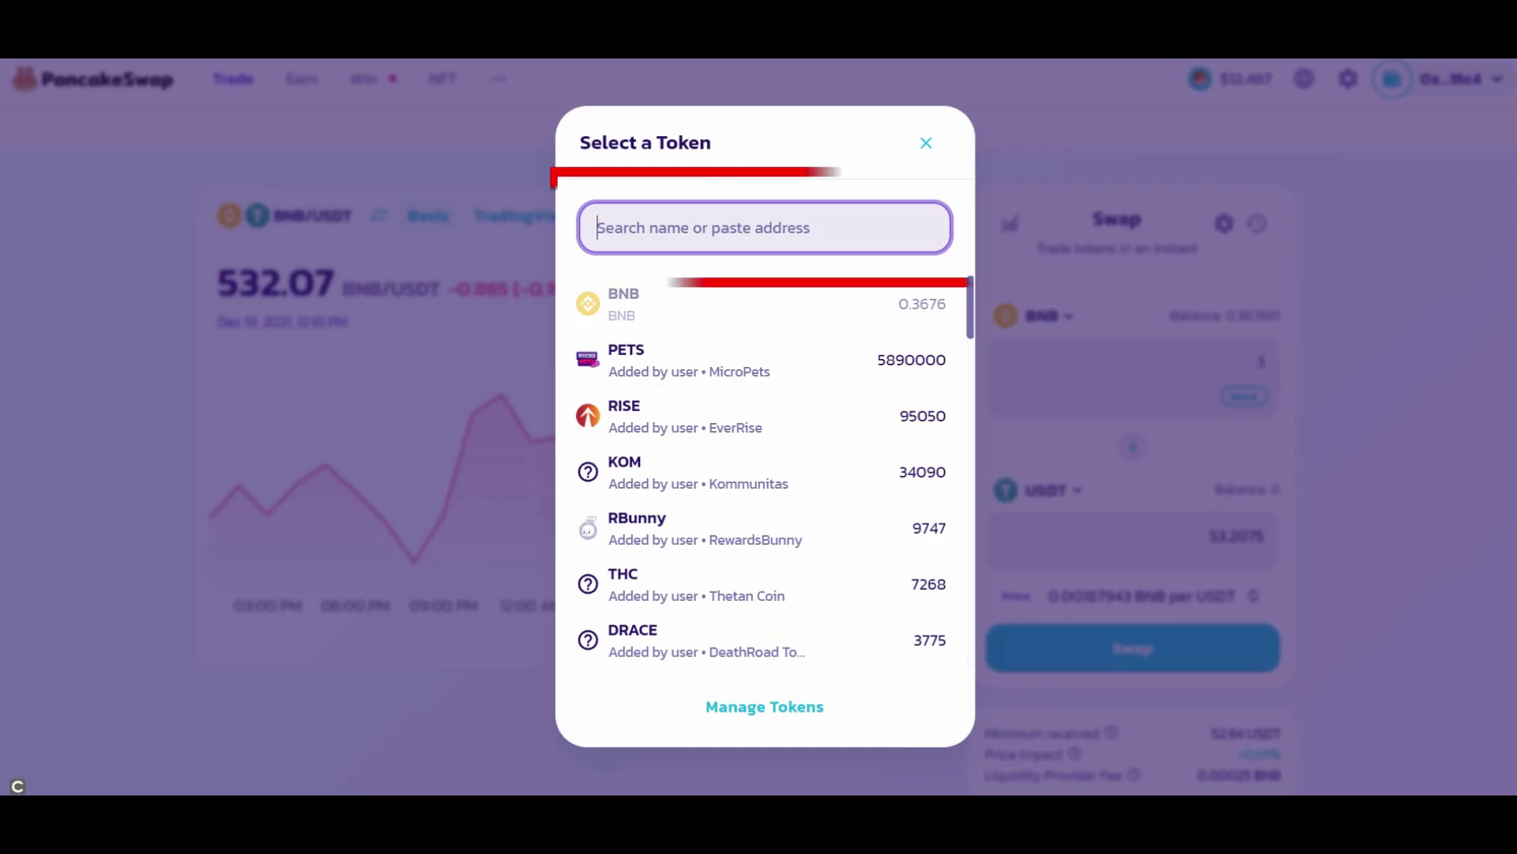
{"action": "key", "text": "ctrl+v"}
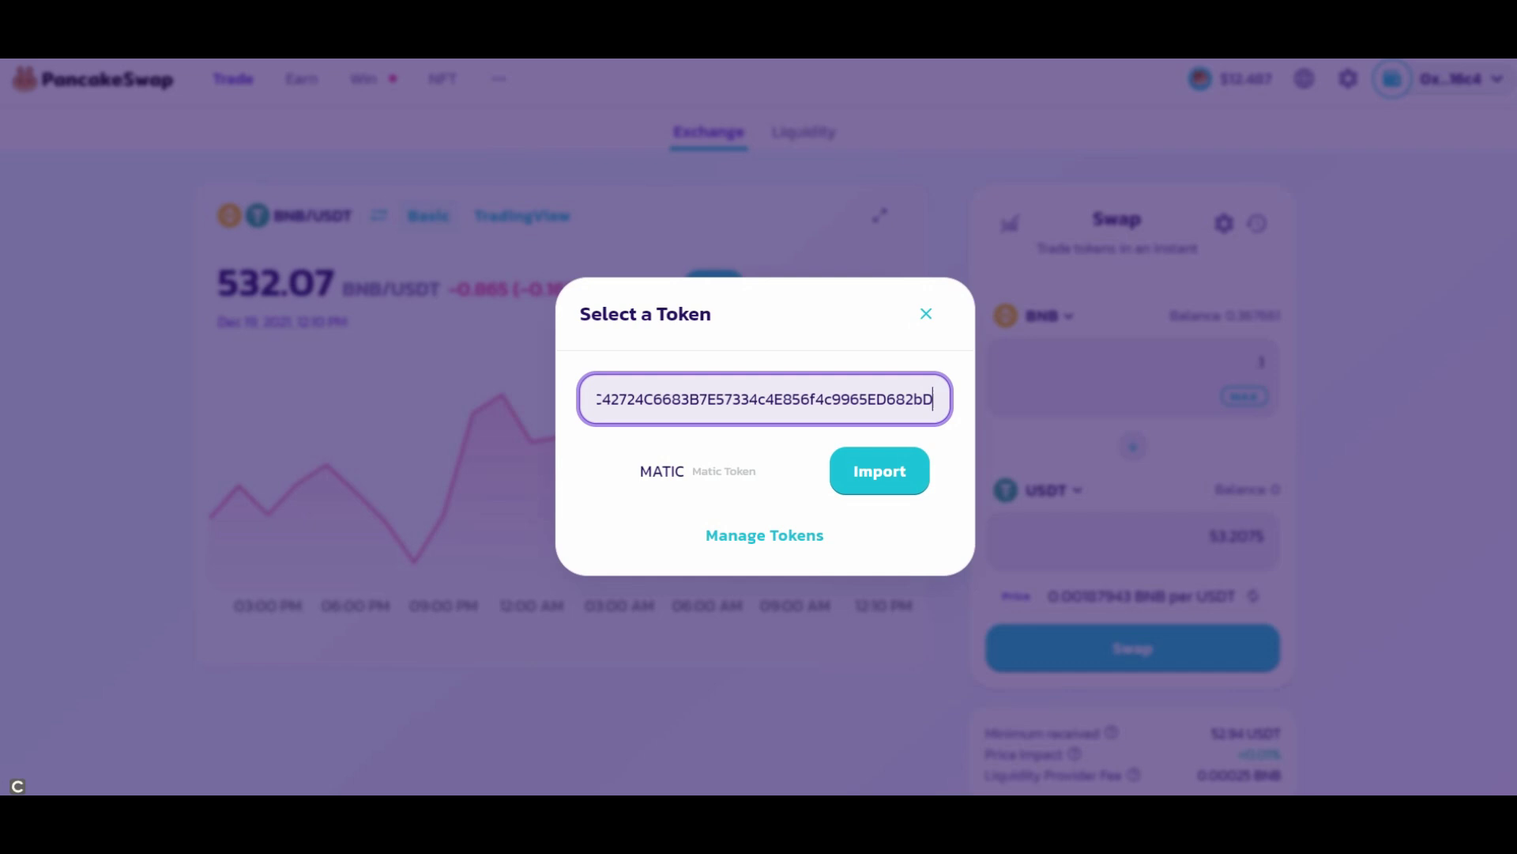
{"action": "left_click", "coordinate": [880, 471]}
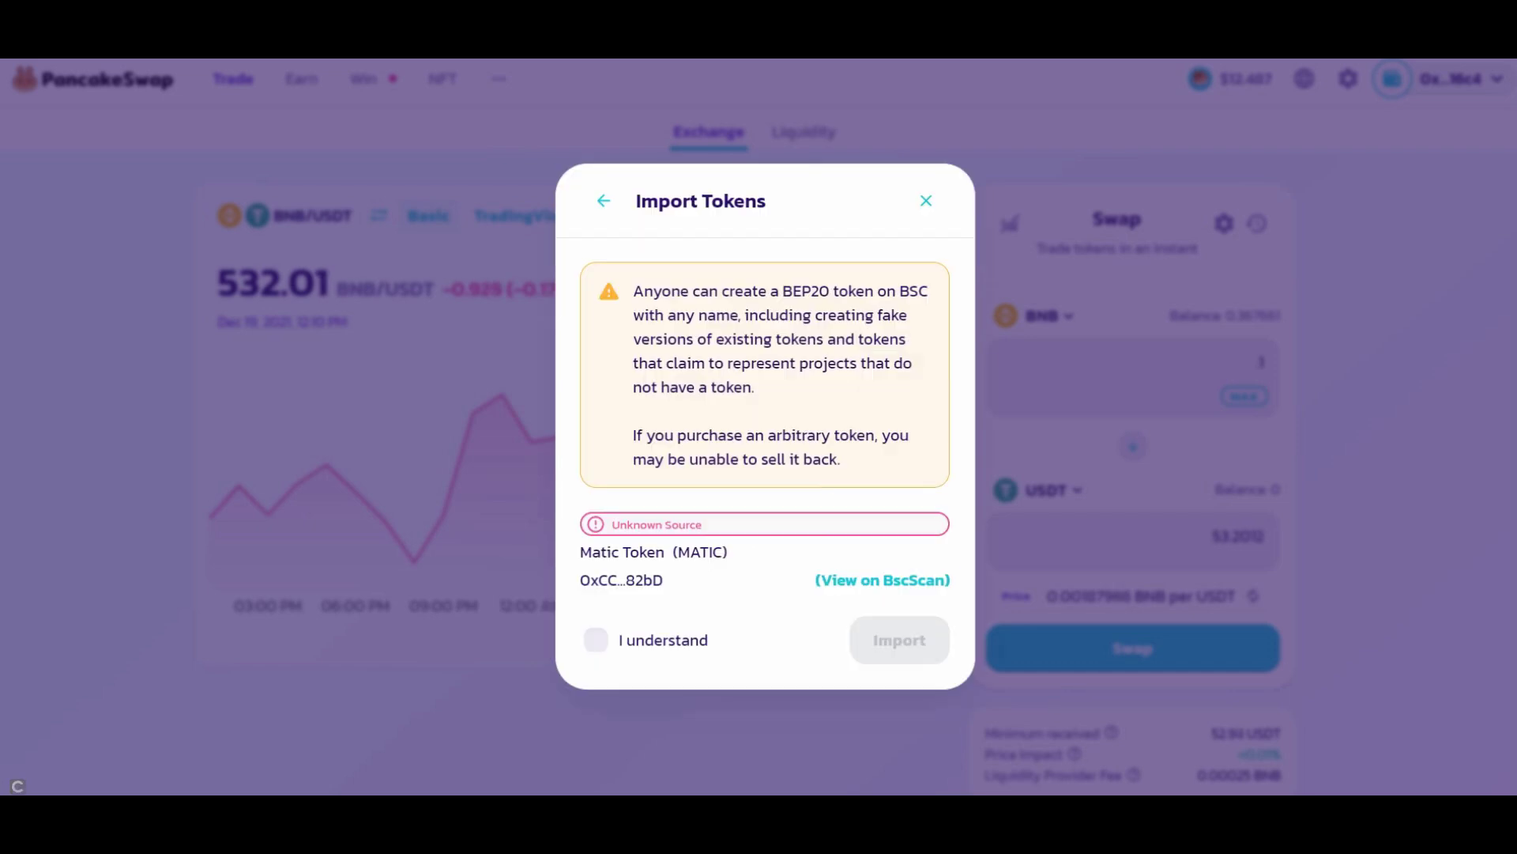
{"action": "left_click", "coordinate": [596, 640]}
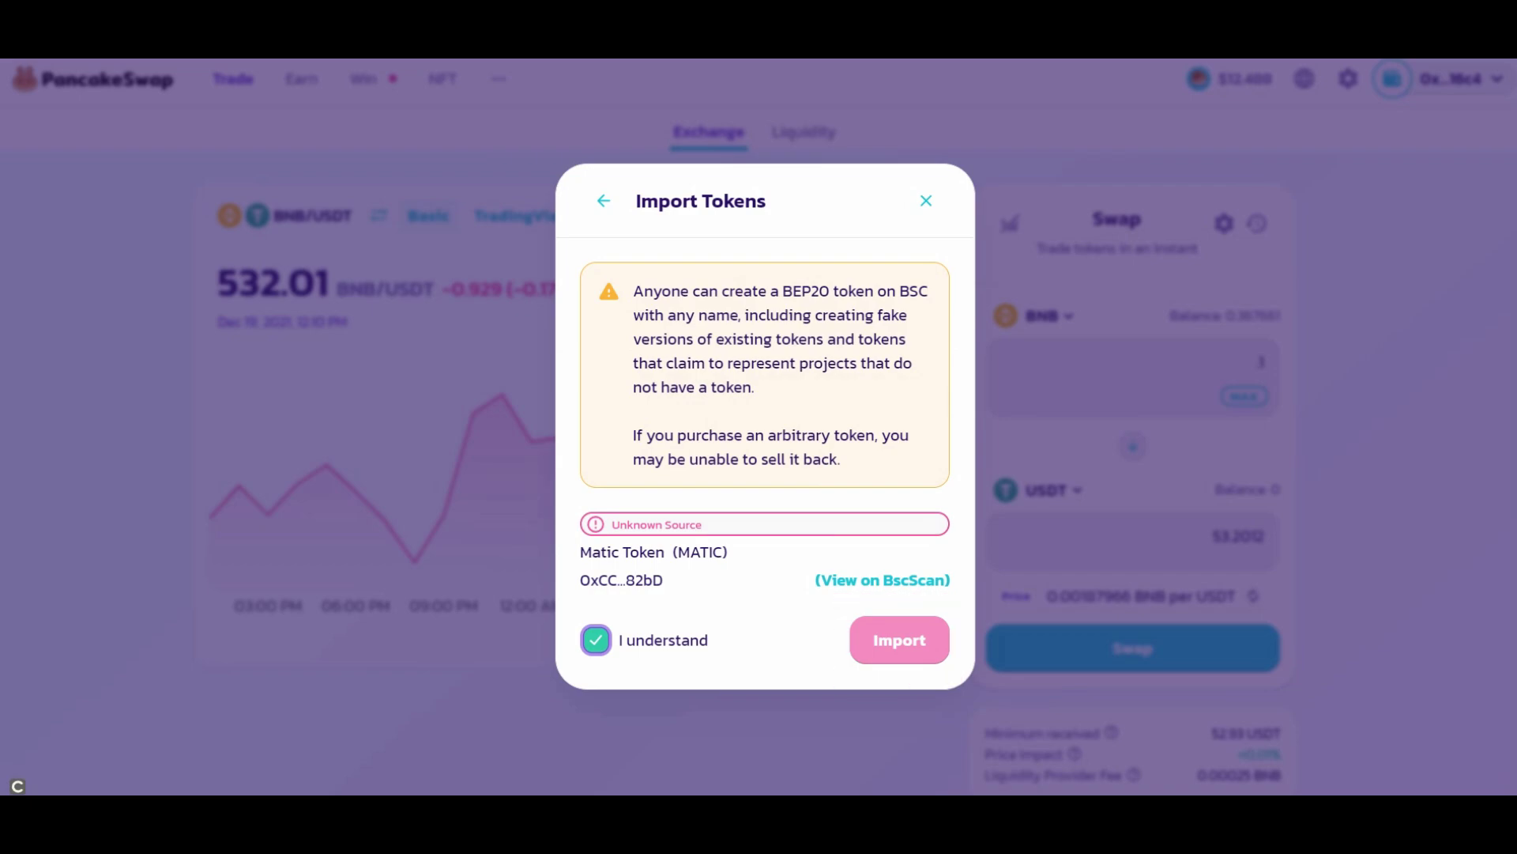
{"action": "left_click", "coordinate": [899, 640]}
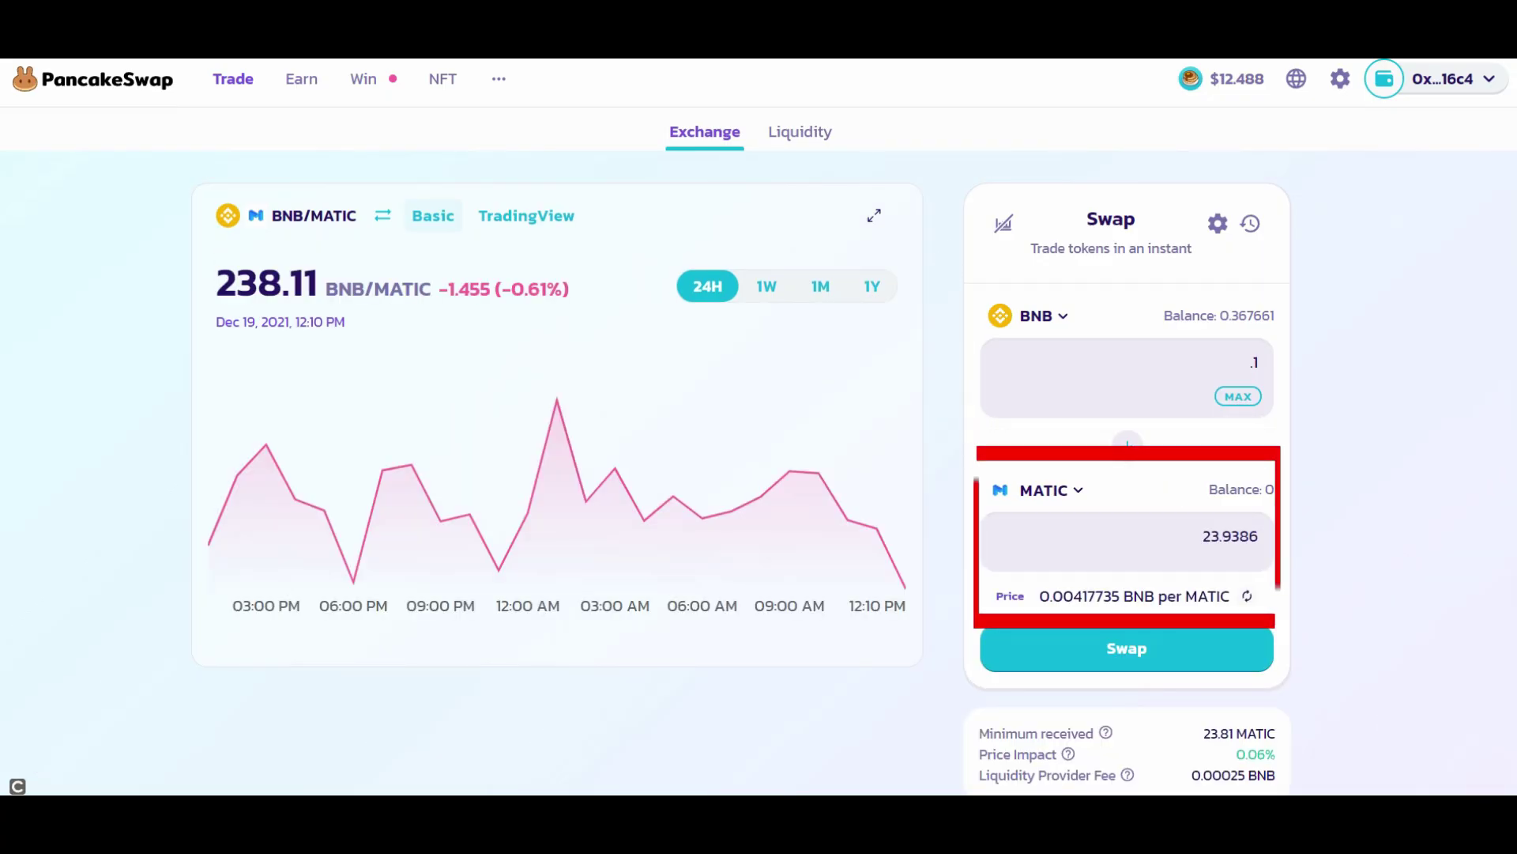
Submit the swap of 0.1 BNB for MATIC, and look through the token balances among the MetaMask assets
{"action": "left_click", "coordinate": [1127, 648]}
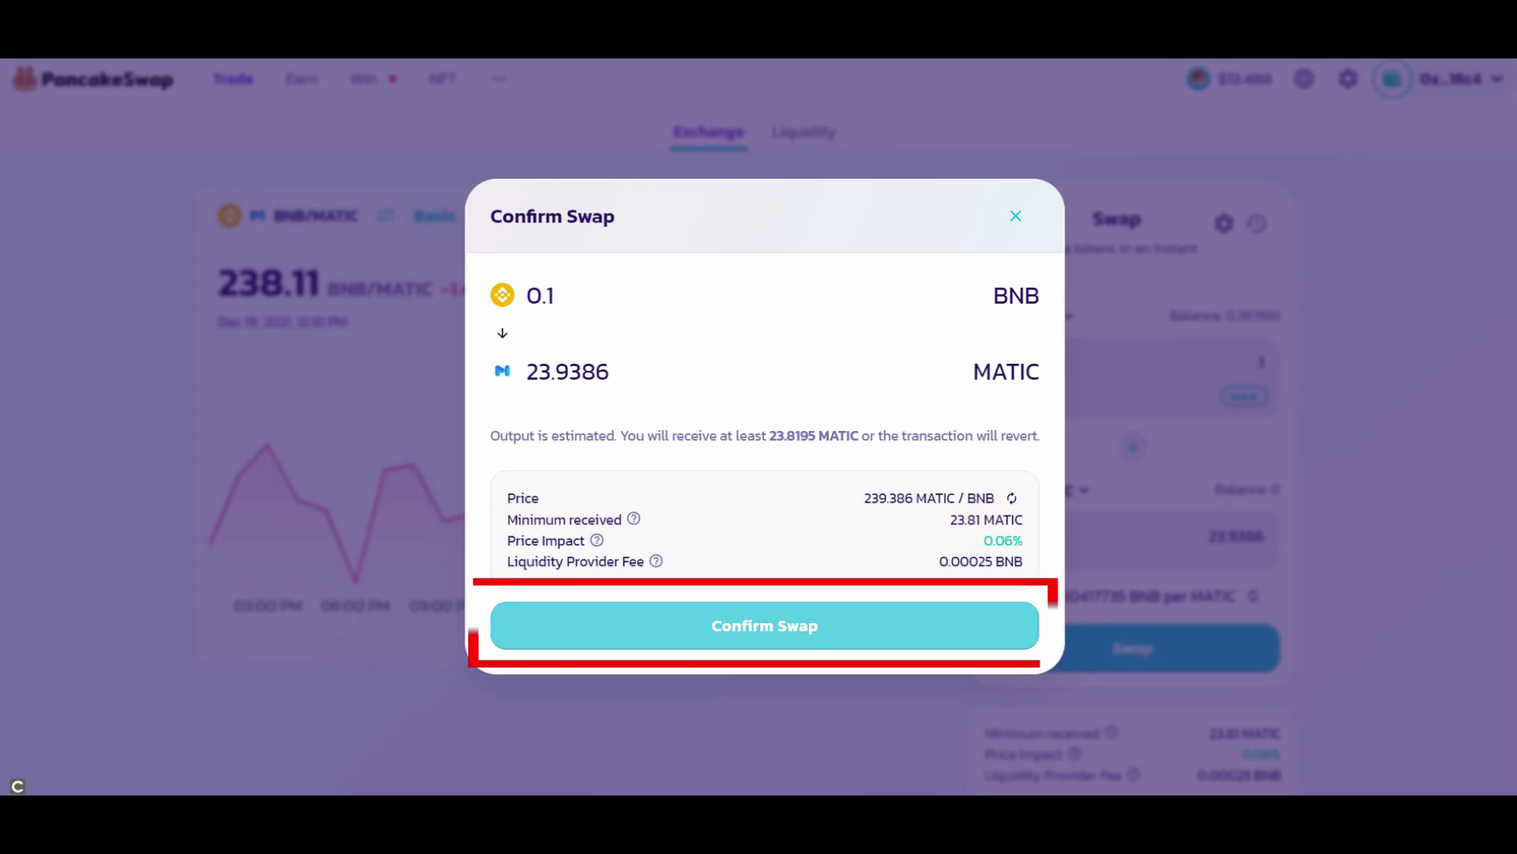
{"action": "left_click", "coordinate": [764, 625]}
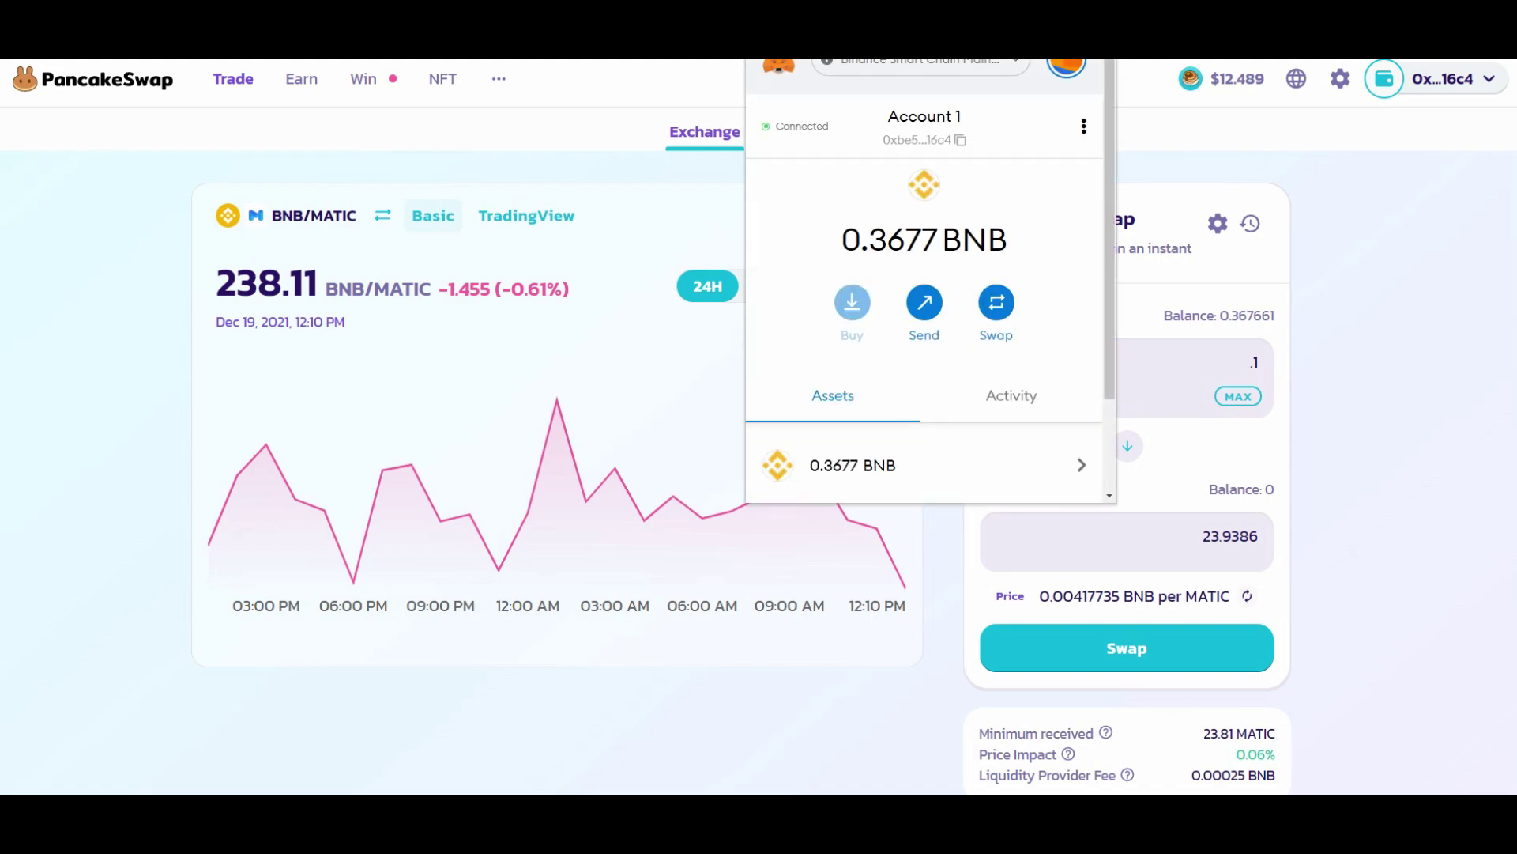
{"action": "scroll", "coordinate": [924, 372], "scroll_direction": "down", "scroll_amount": 2}
{"action": "scroll", "coordinate": [924, 371], "scroll_direction": "down", "scroll_amount": 5}
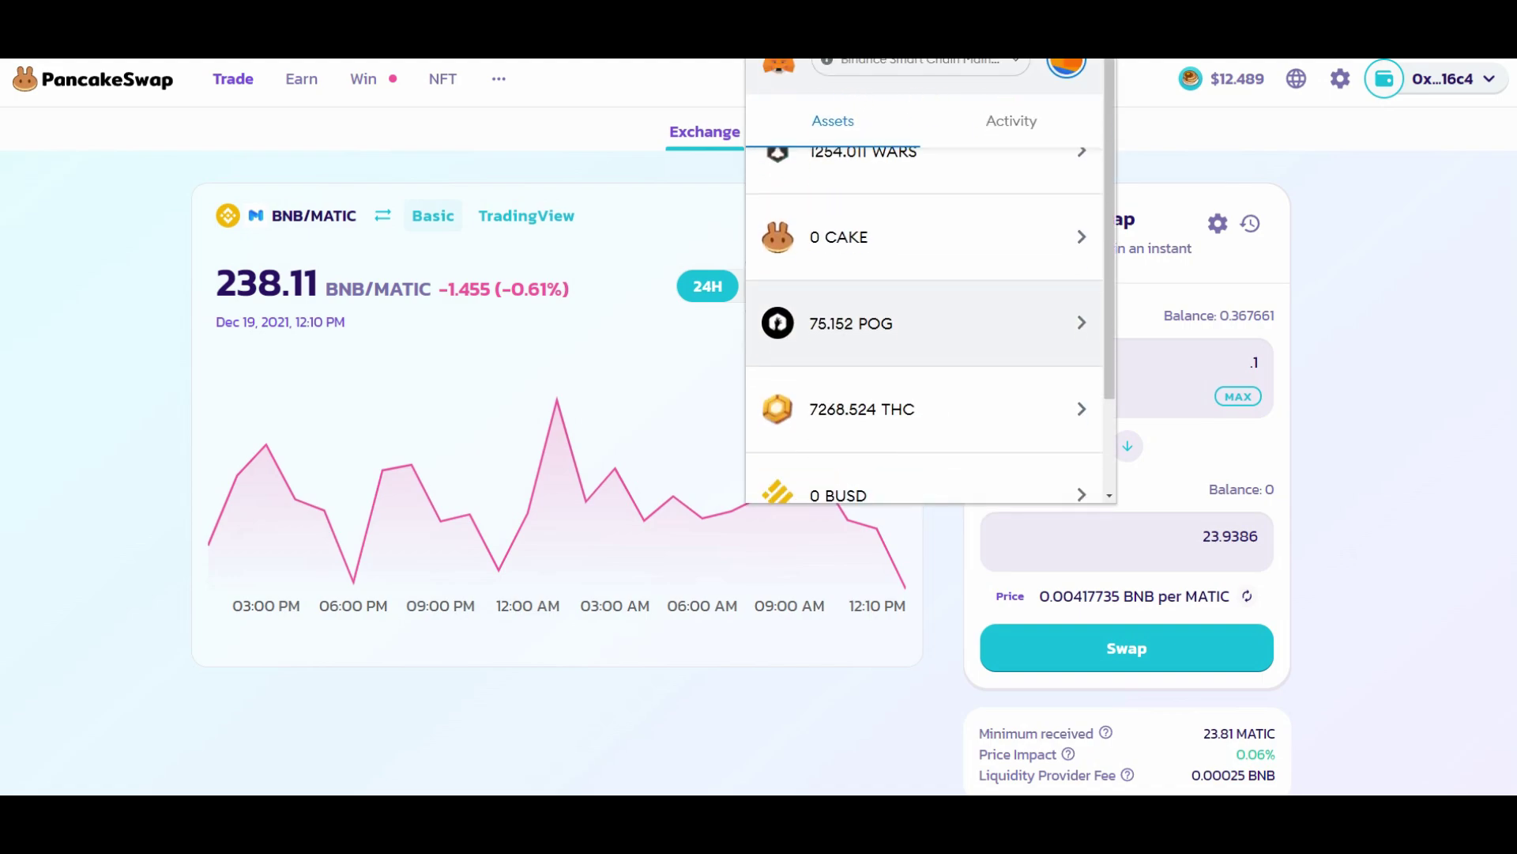
{"action": "scroll", "coordinate": [924, 371], "scroll_direction": "down", "scroll_amount": 5}
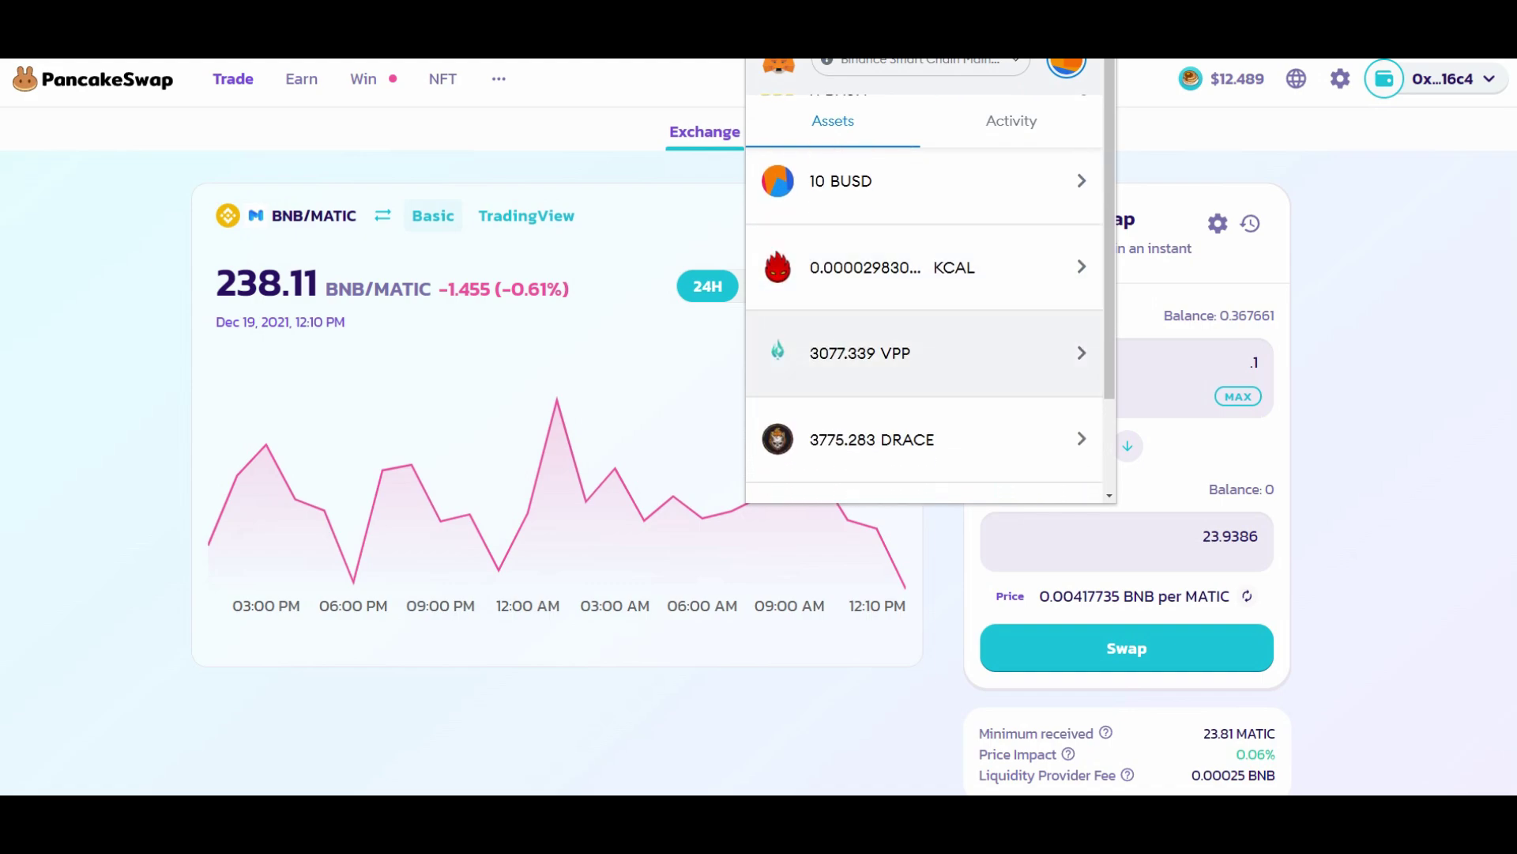
{"action": "scroll", "coordinate": [924, 372], "scroll_direction": "down", "scroll_amount": 6}
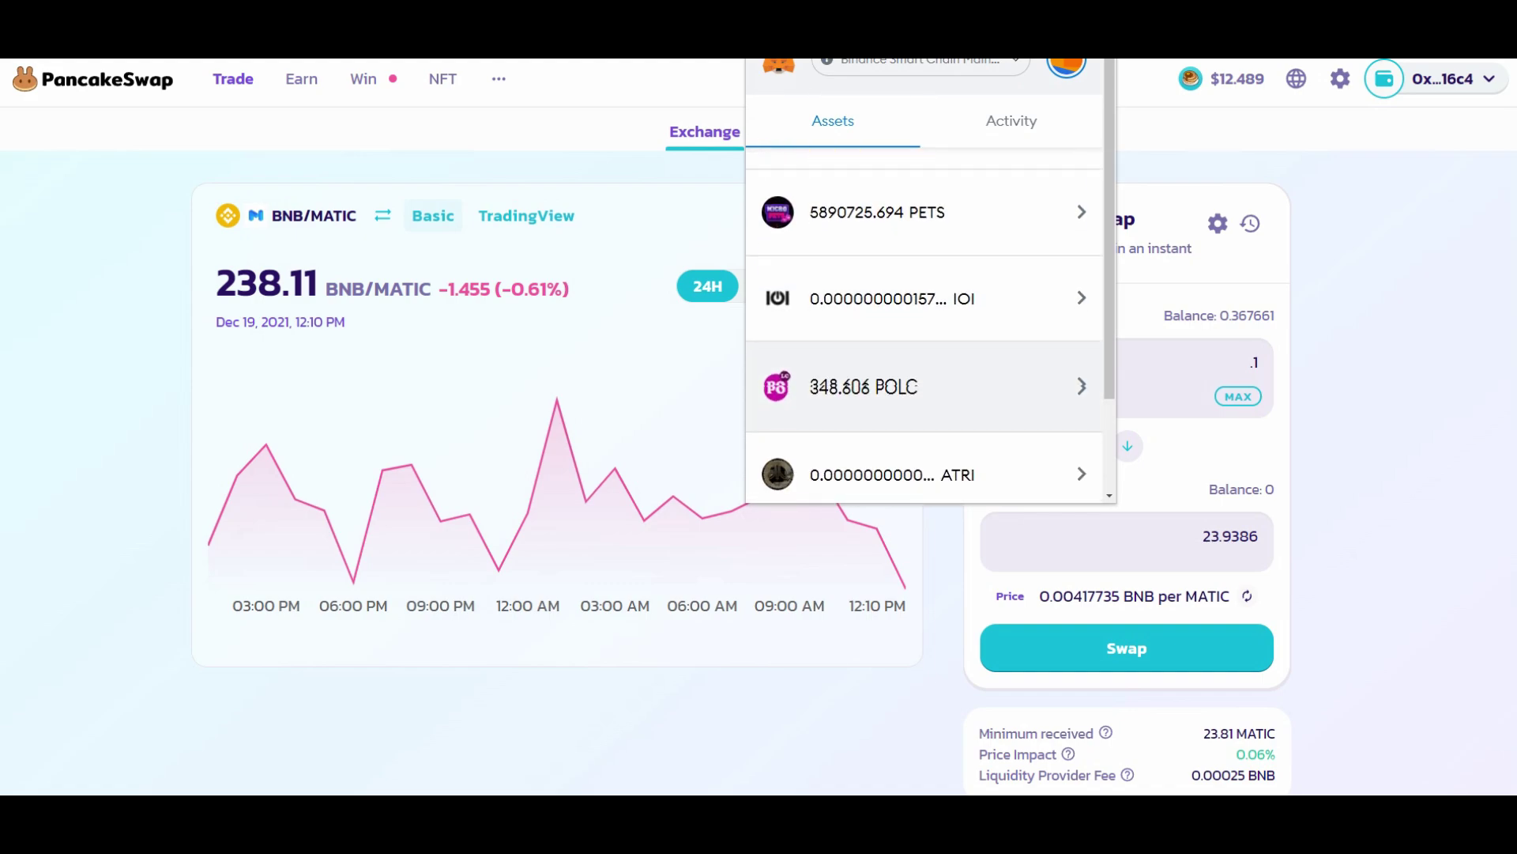
{"action": "scroll", "coordinate": [924, 371], "scroll_direction": "down", "scroll_amount": 7}
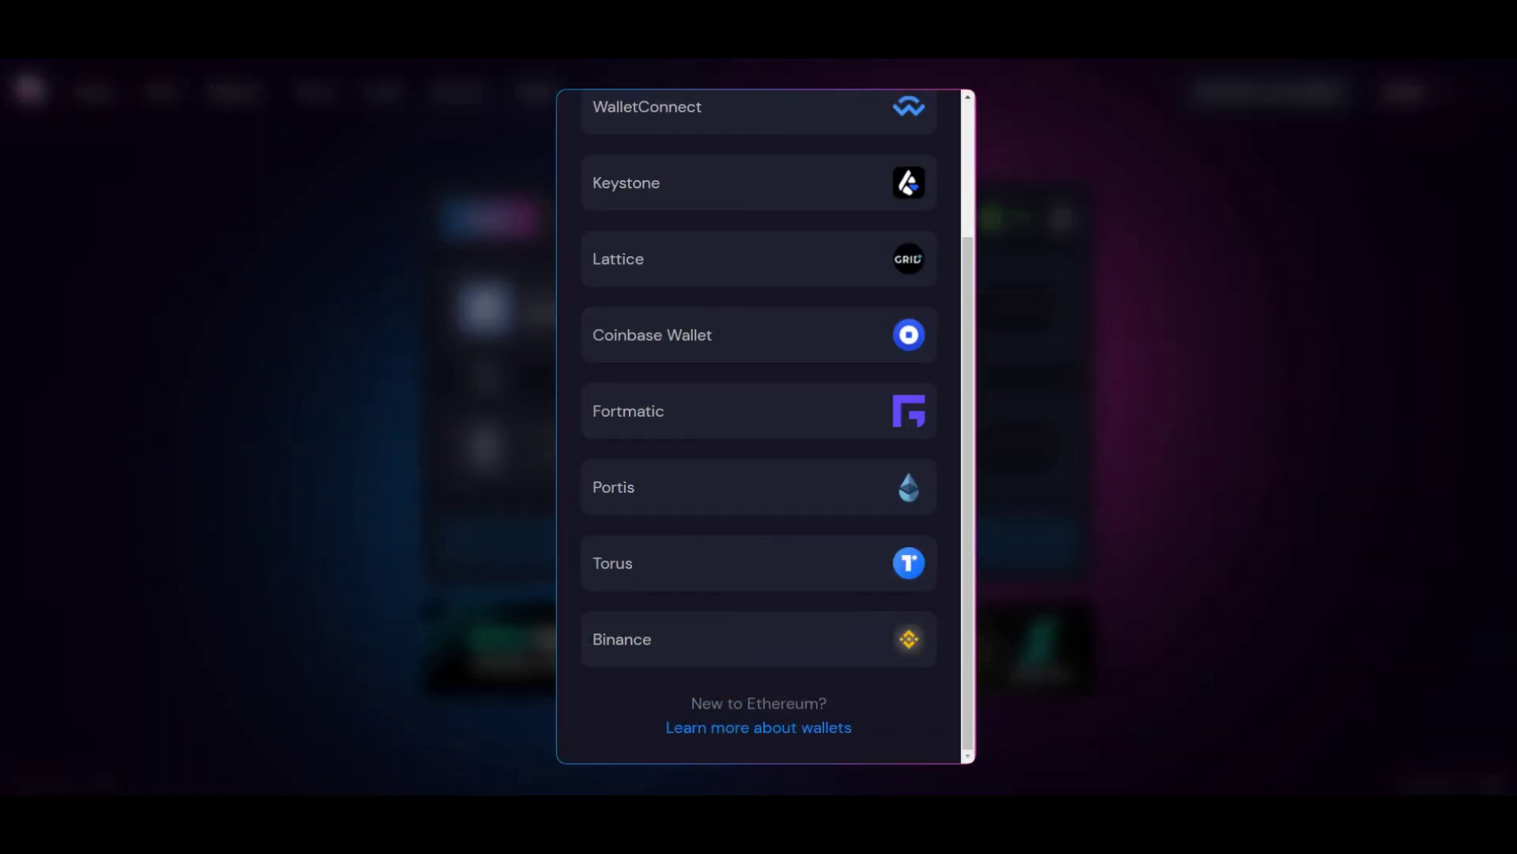
Choose MetaMask as the wallet to connect on the SushiSwap, Uniswap and BabySwap exchanges
{"action": "scroll", "coordinate": [759, 346], "scroll_direction": "up", "scroll_amount": 3}
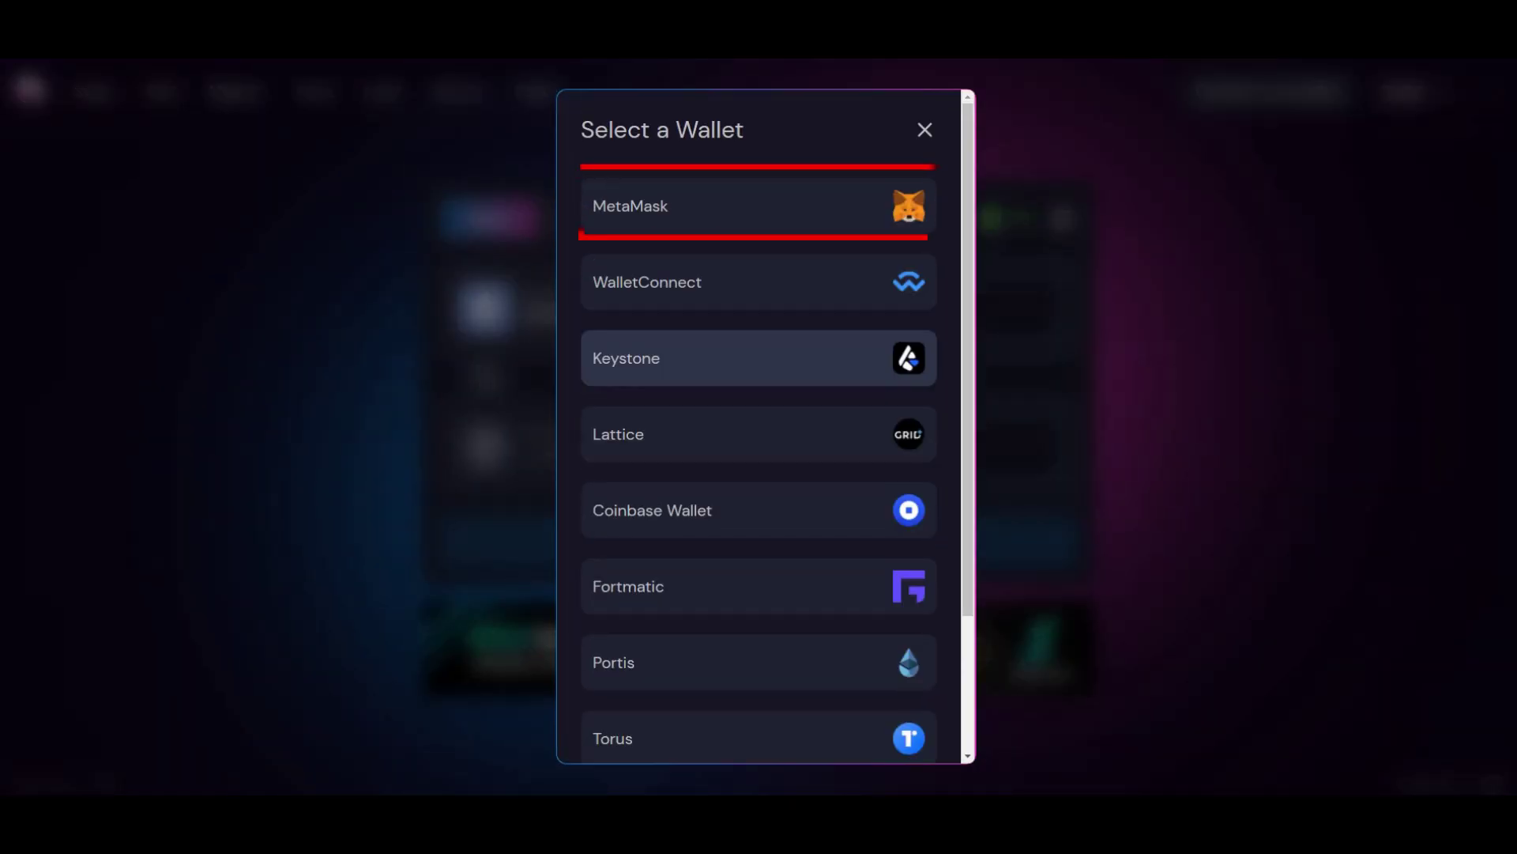
{"action": "left_click", "coordinate": [759, 206]}
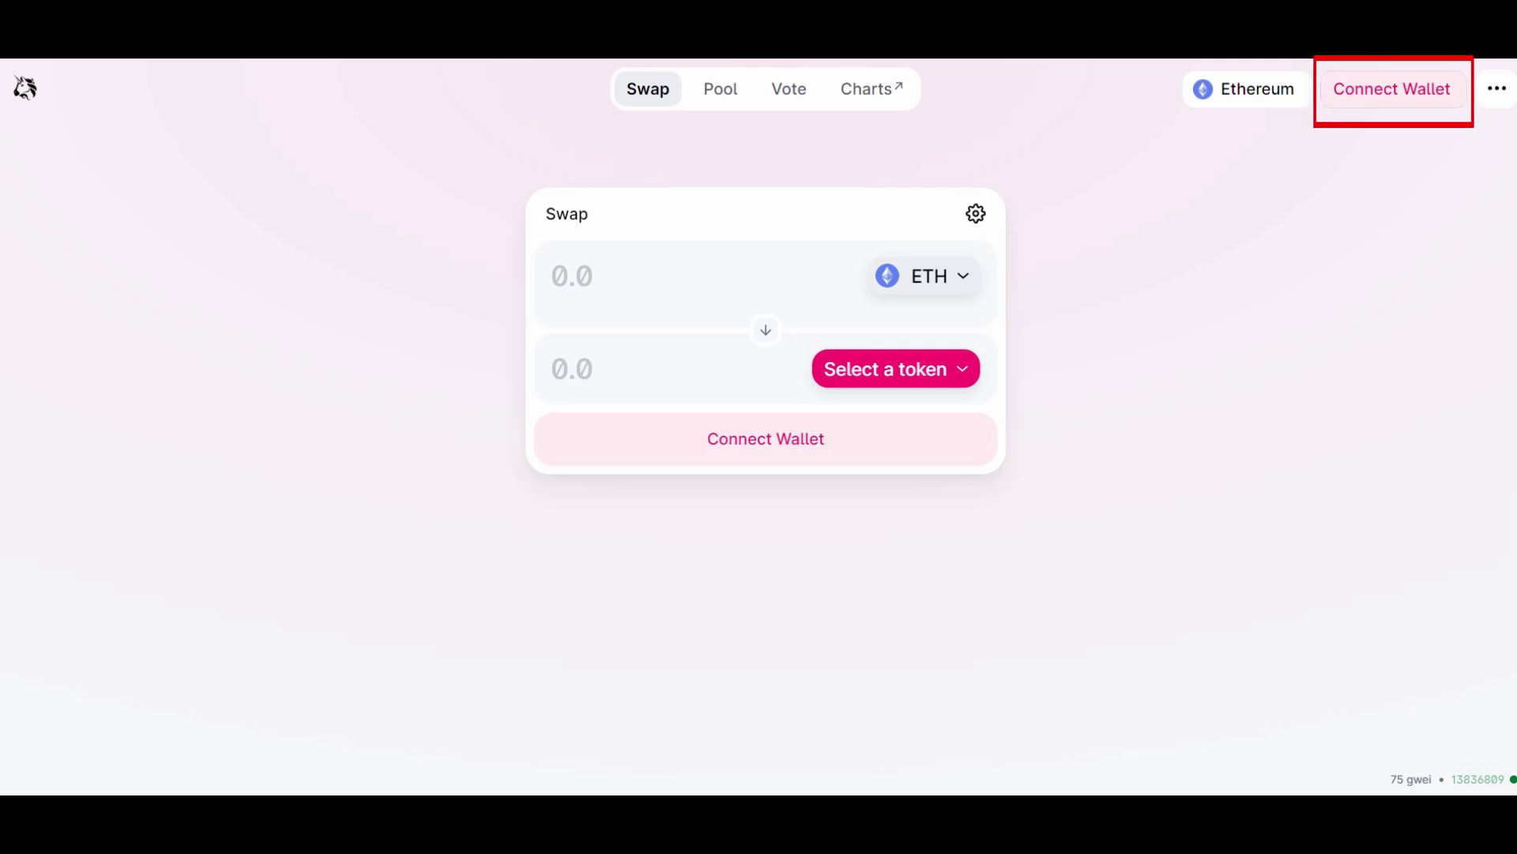
{"action": "left_click", "coordinate": [1393, 90]}
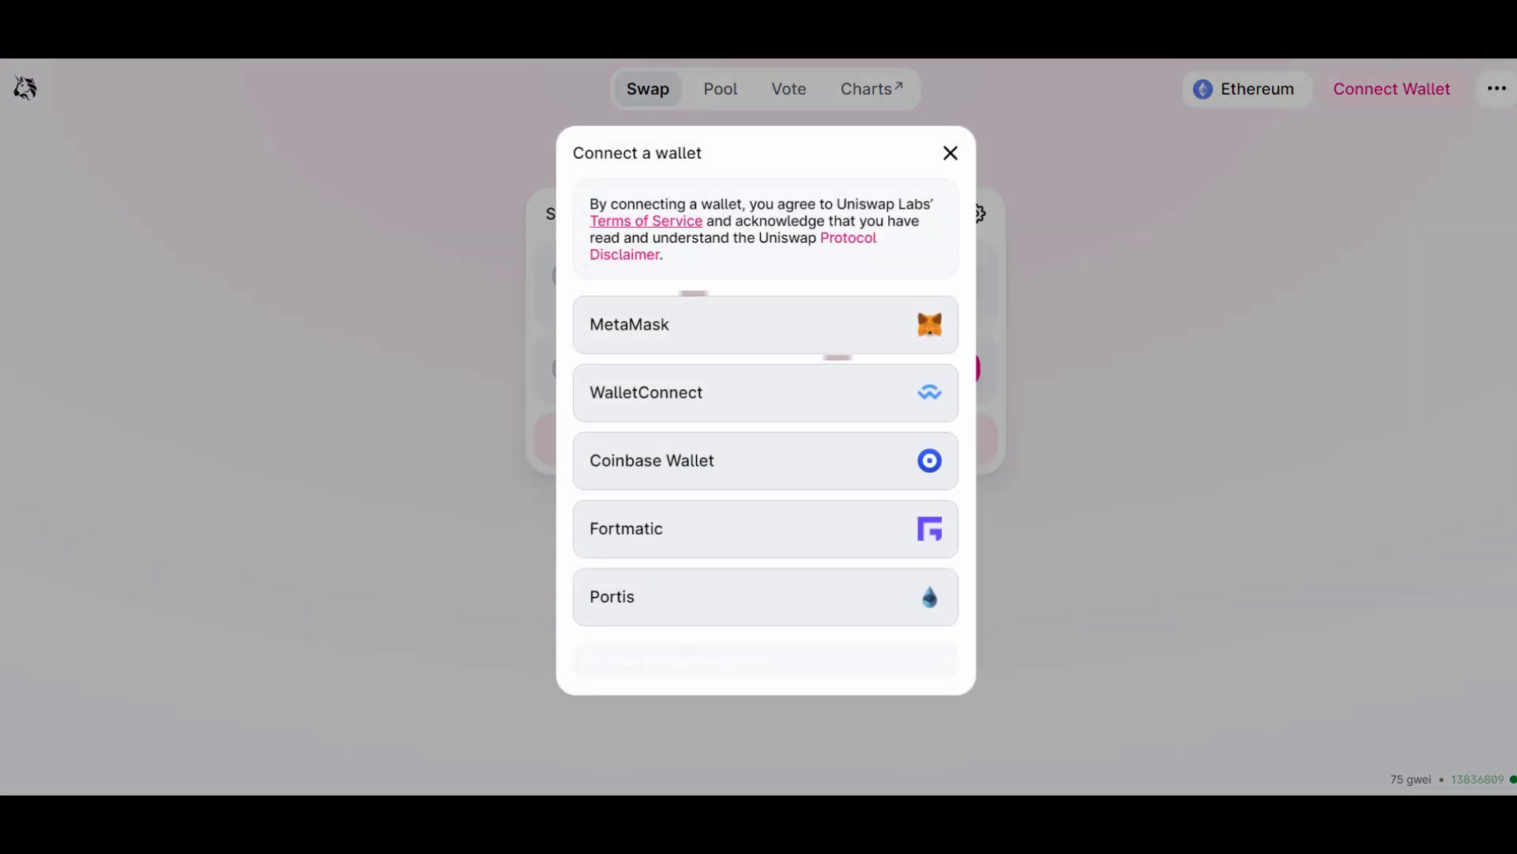
{"action": "left_click", "coordinate": [765, 325]}
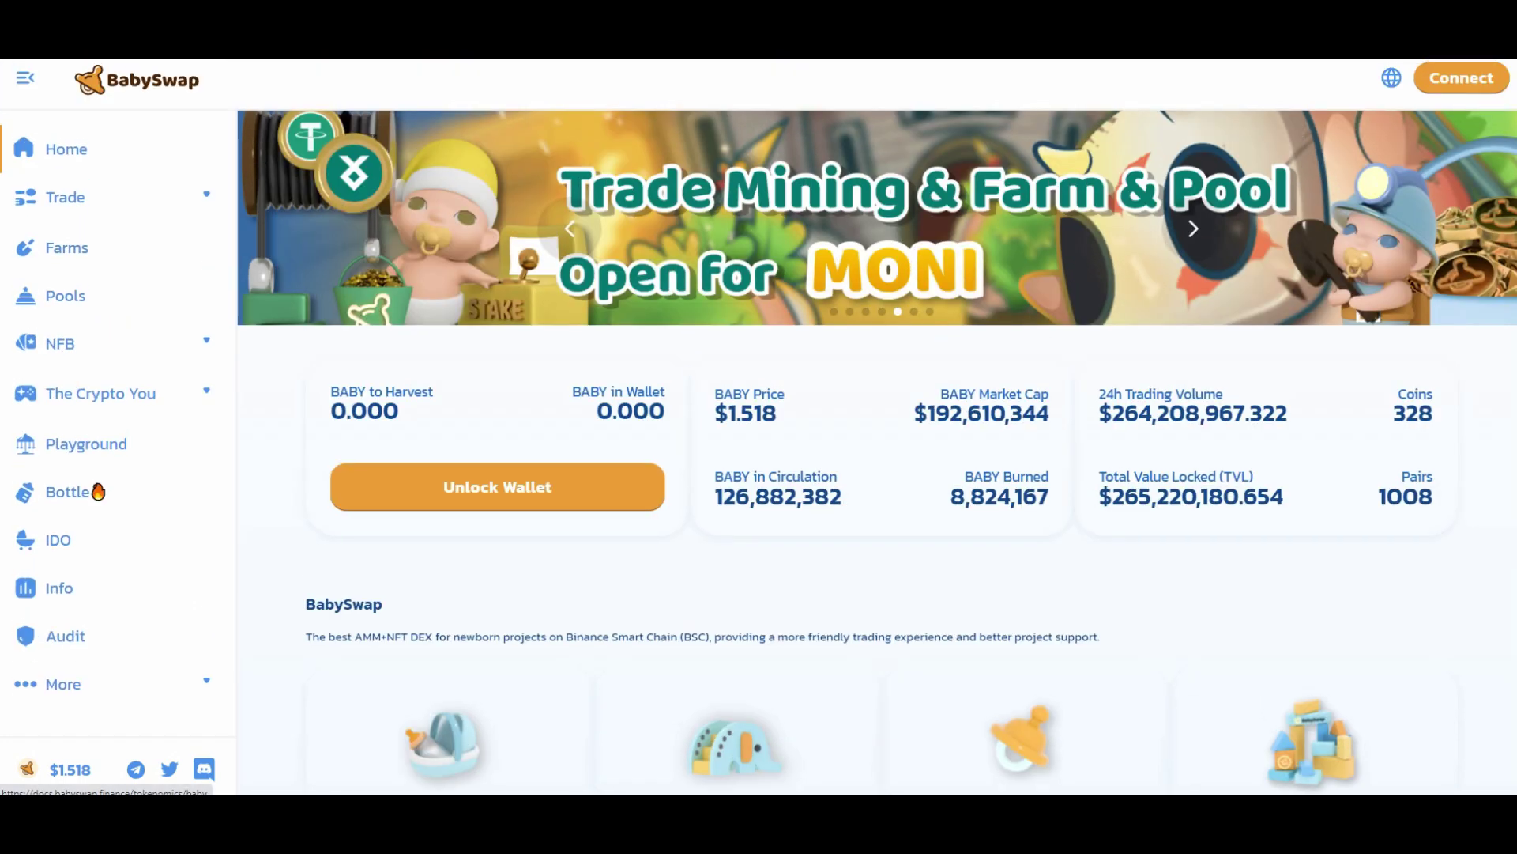
{"action": "left_click", "coordinate": [1461, 83]}
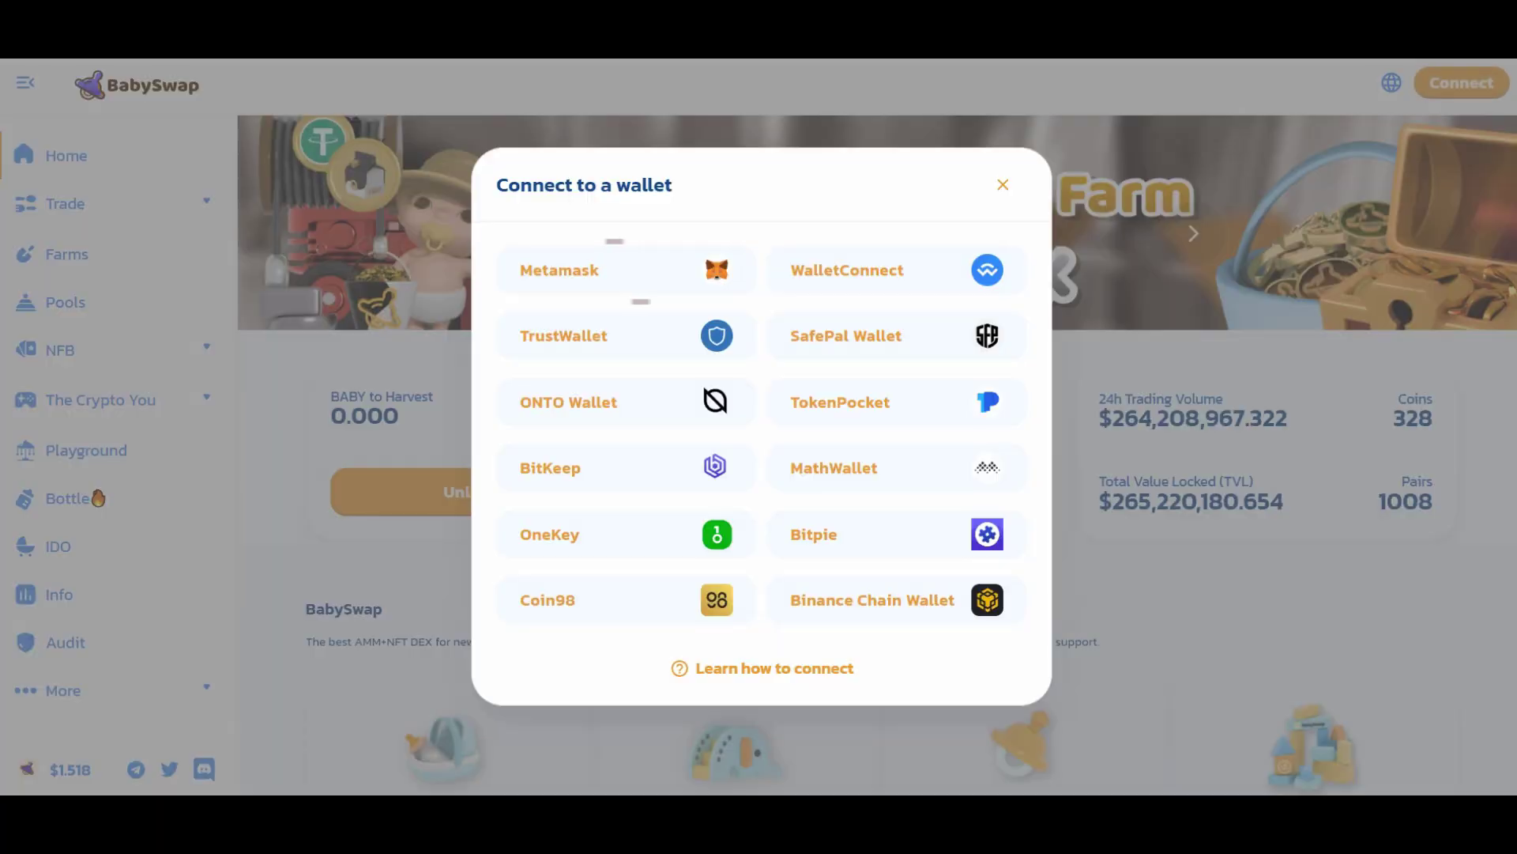
{"action": "left_click", "coordinate": [626, 271]}
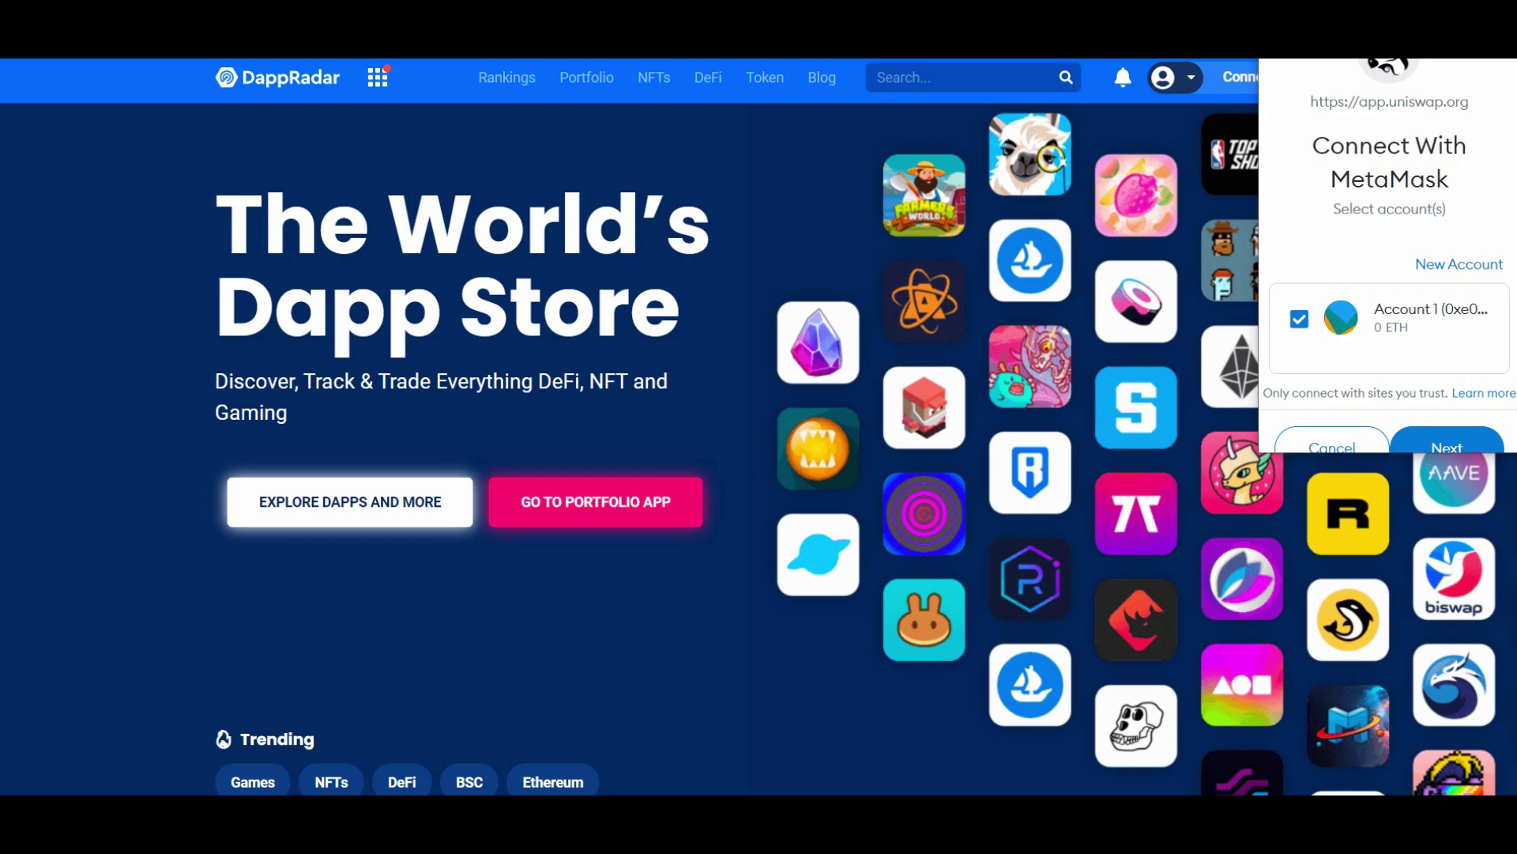
Approve connecting Account 1 to Uniswap and DappRadar in MetaMask, and review PancakeSwap's request to switch to Smart Chain
{"action": "scroll", "coordinate": [1389, 255], "scroll_direction": "down", "scroll_amount": 1}
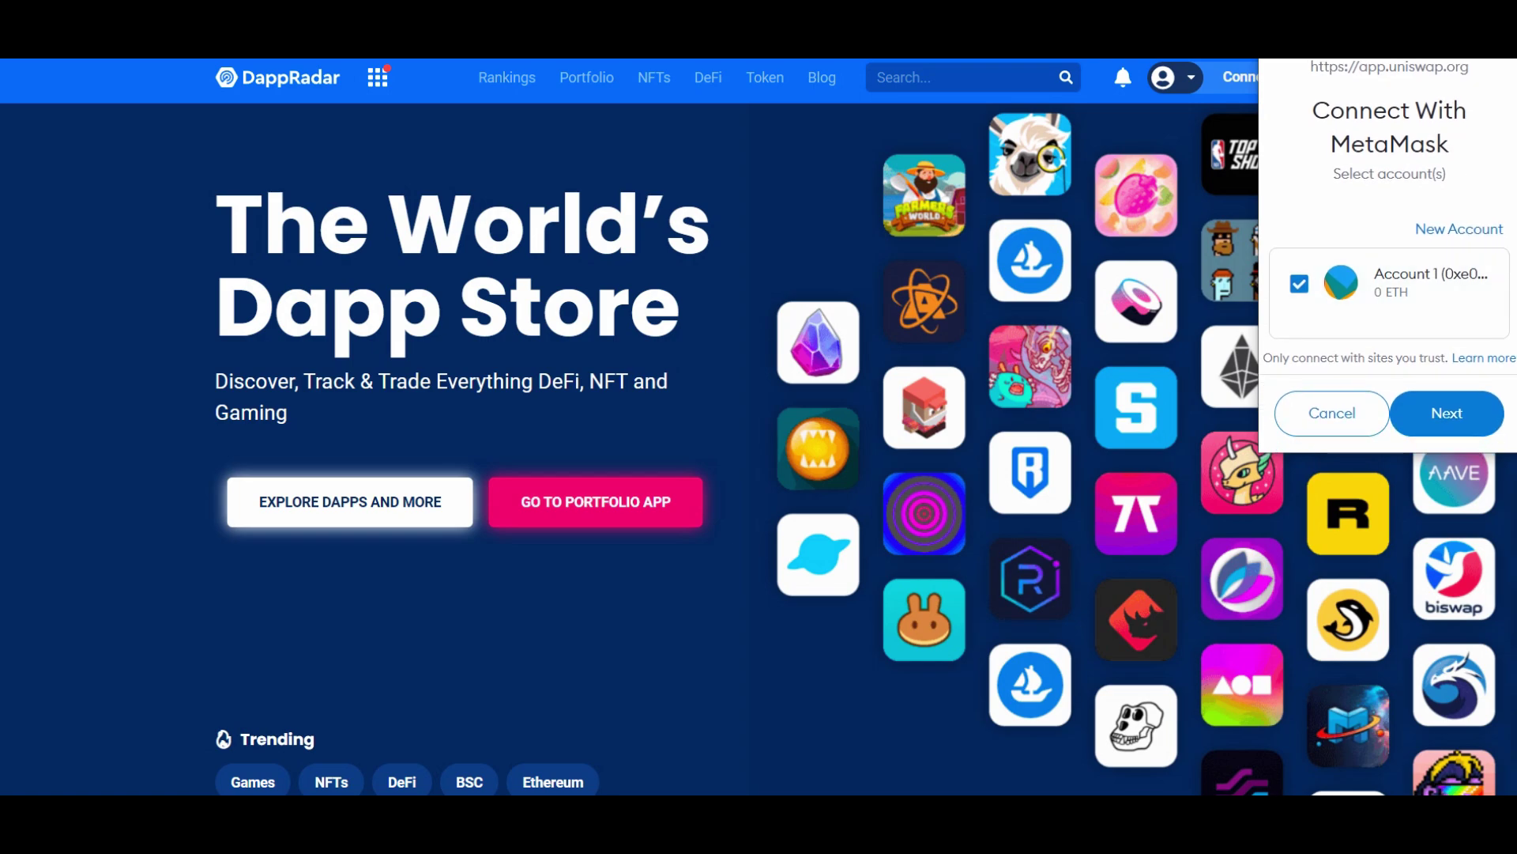
{"action": "left_click", "coordinate": [1447, 413]}
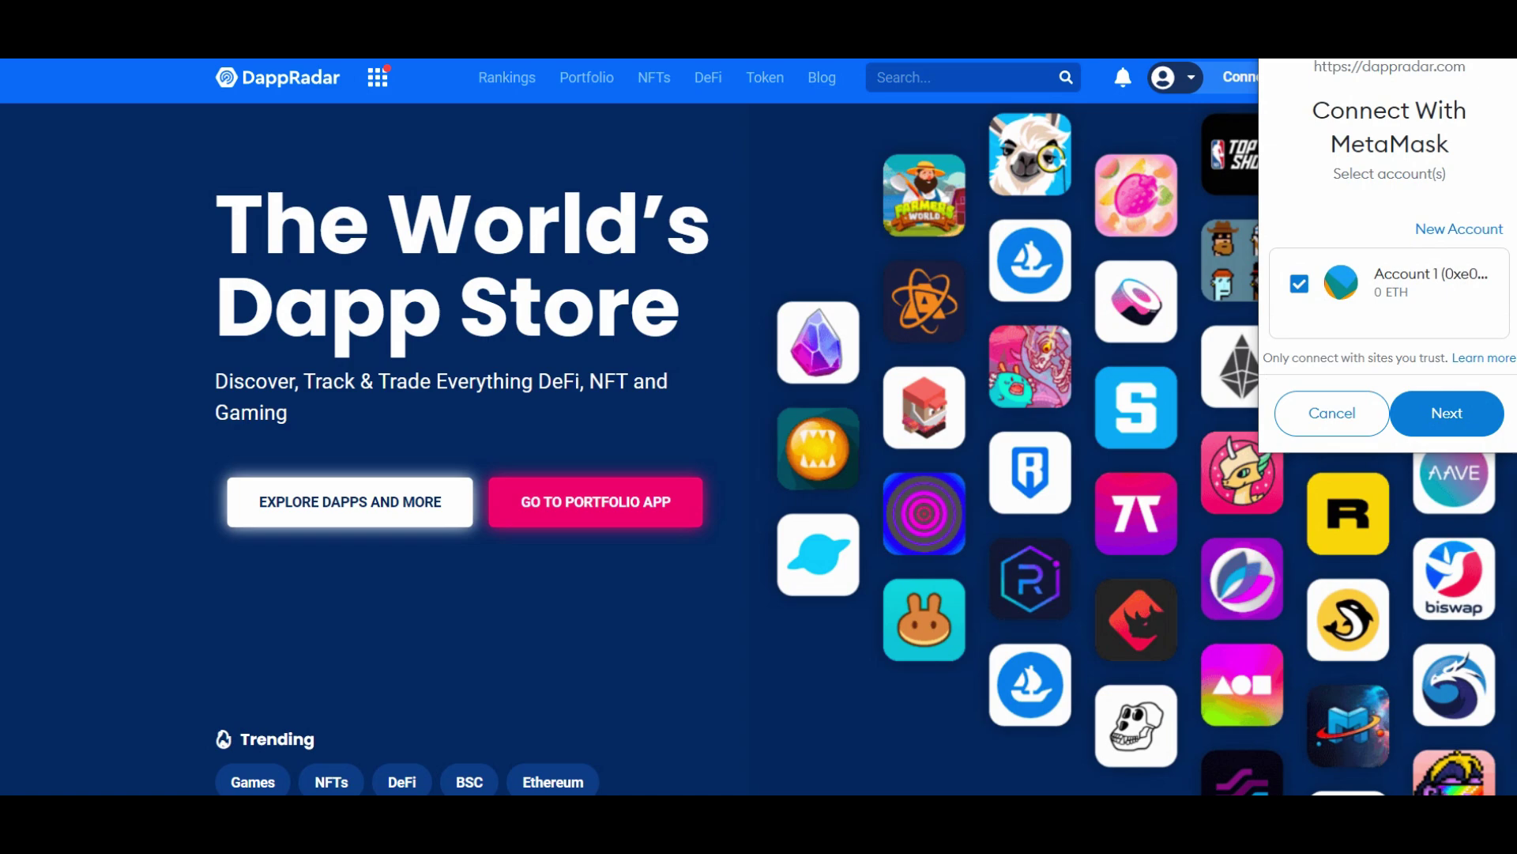
{"action": "left_click", "coordinate": [1447, 413]}
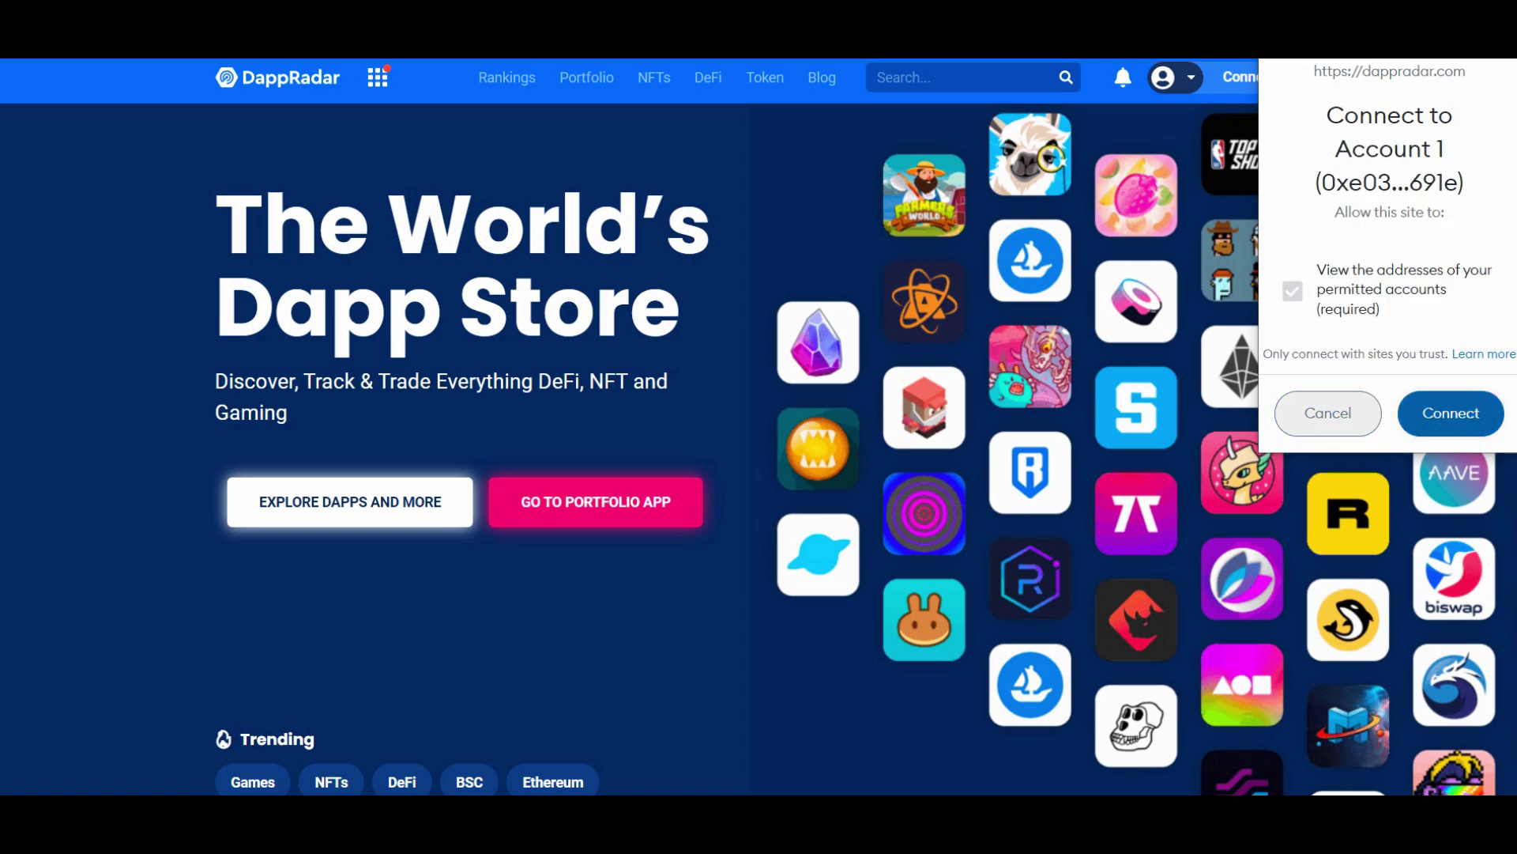
{"action": "left_click", "coordinate": [1447, 413]}
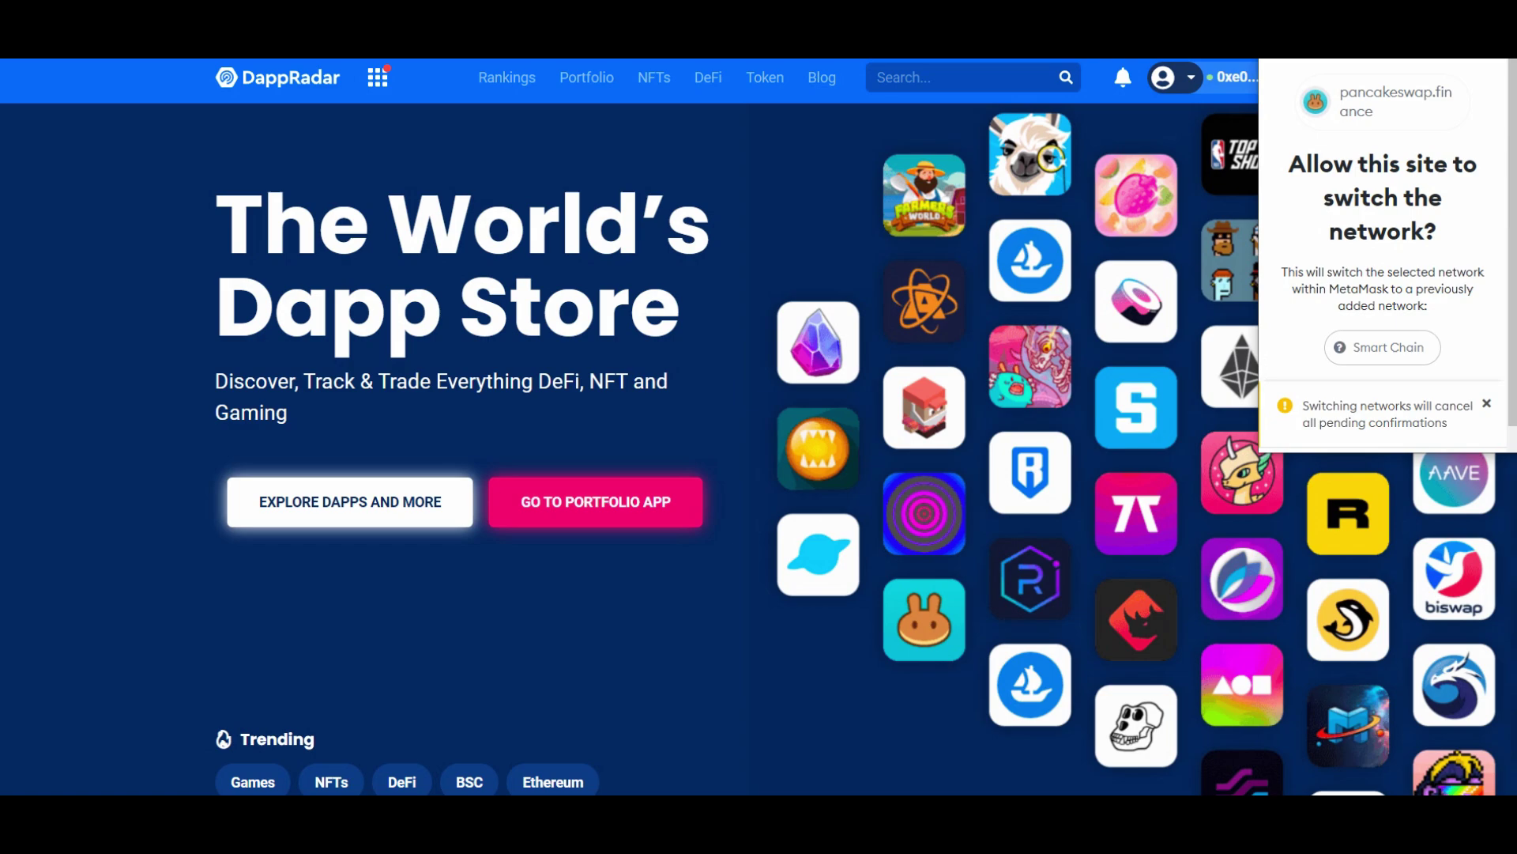
{"action": "scroll", "coordinate": [1383, 261], "scroll_direction": "down", "scroll_amount": 1}
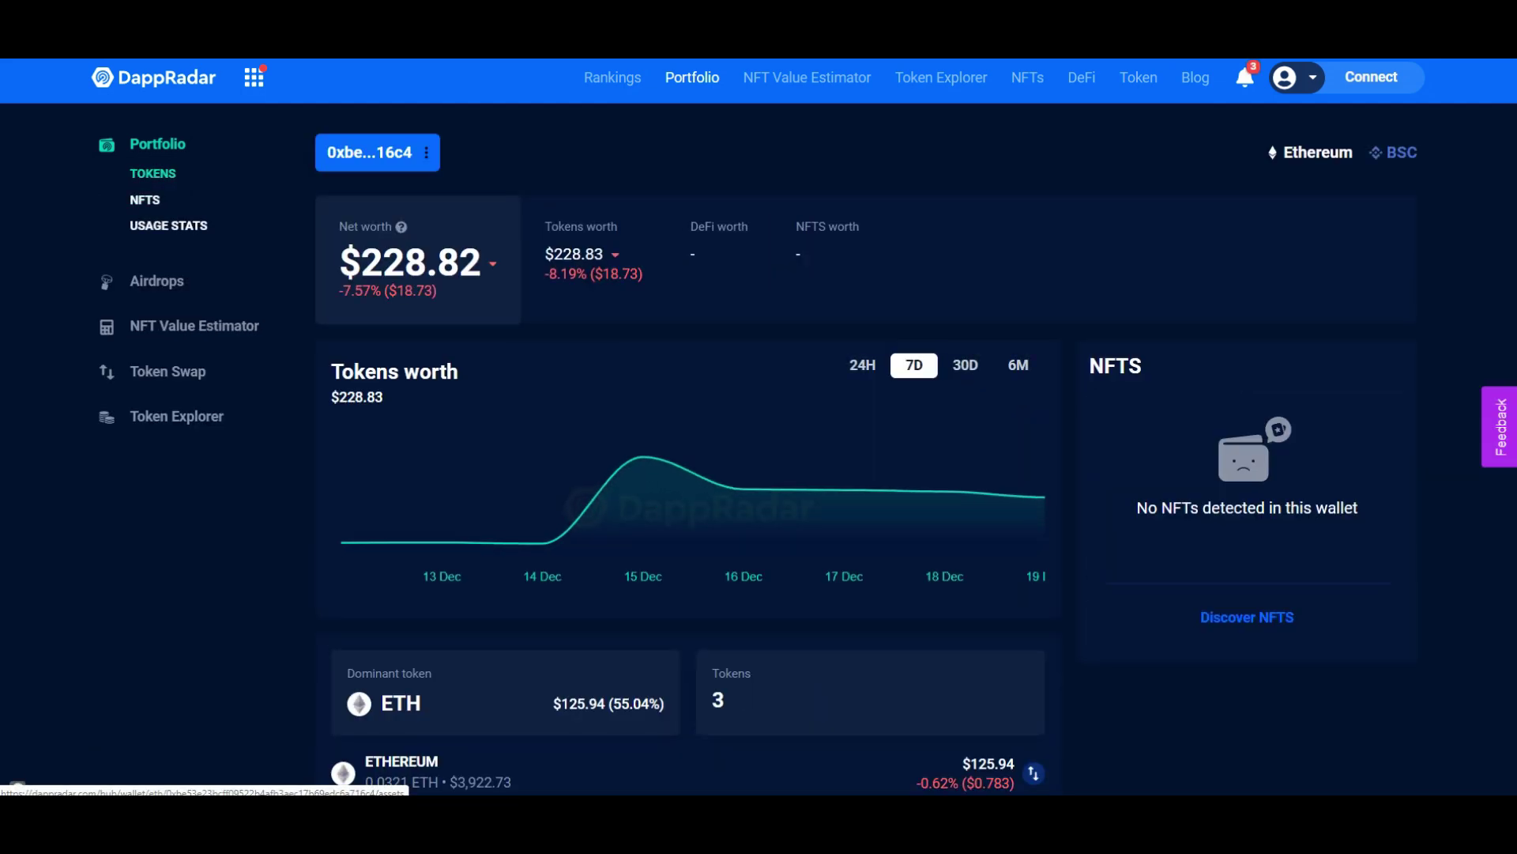
View the connected wallet's tokens and NFTs on the BSC network in the DappRadar portfolio
{"action": "left_click", "coordinate": [153, 173]}
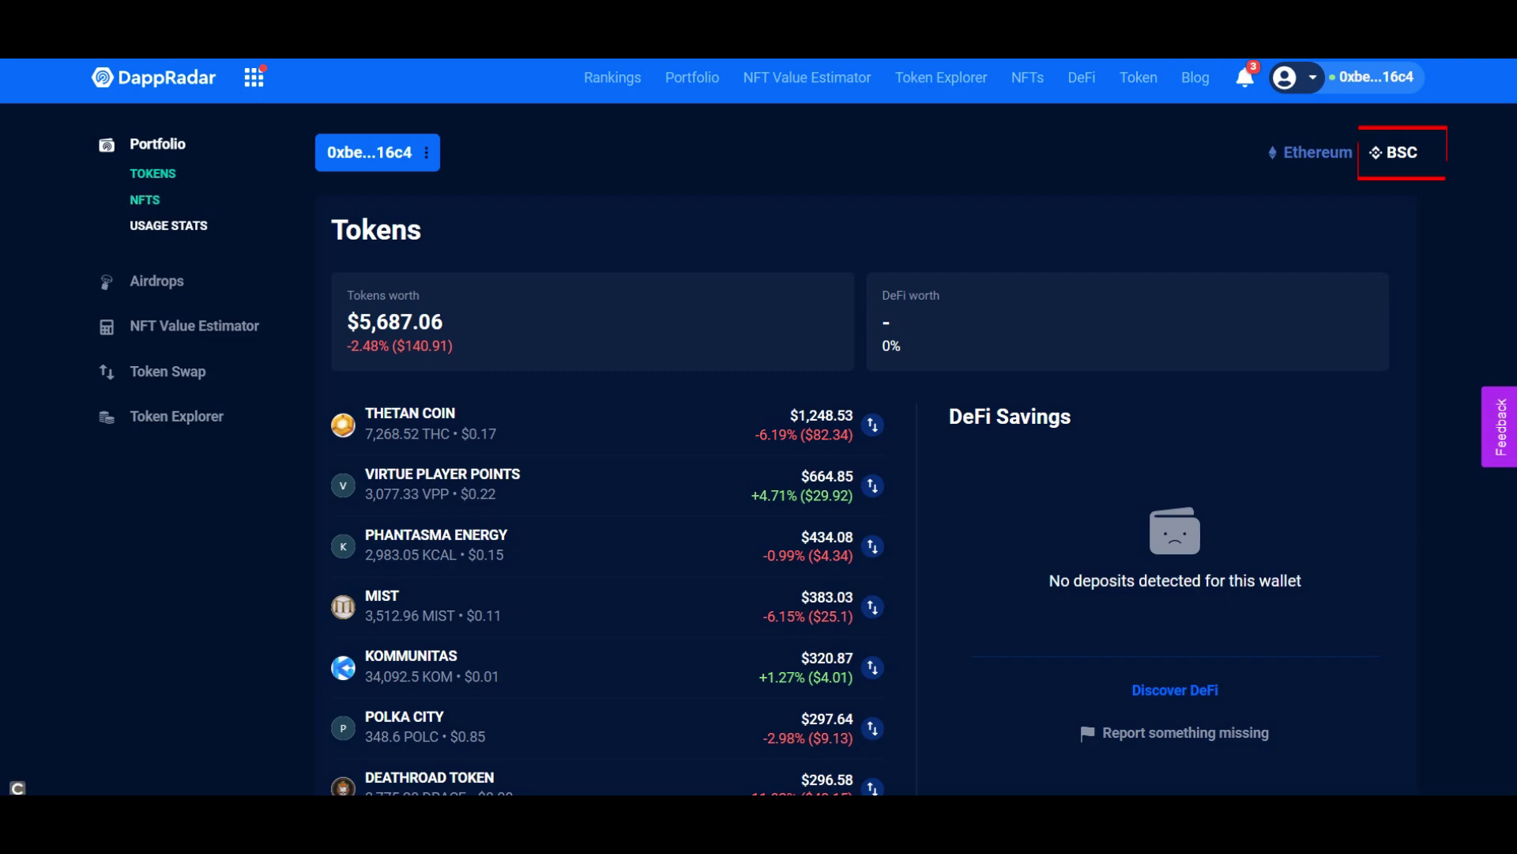
{"action": "left_click", "coordinate": [145, 199]}
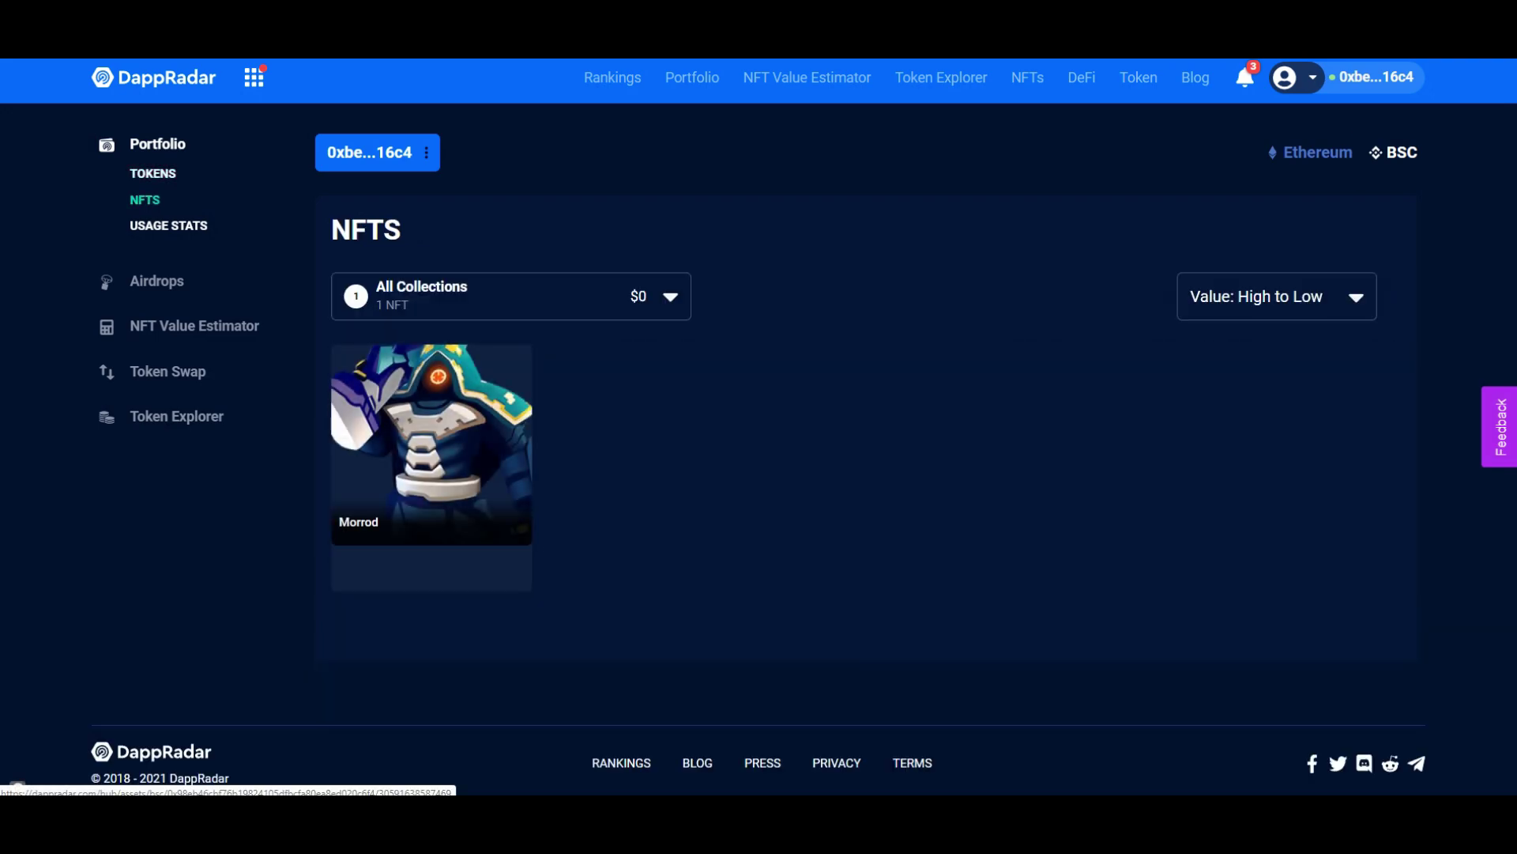